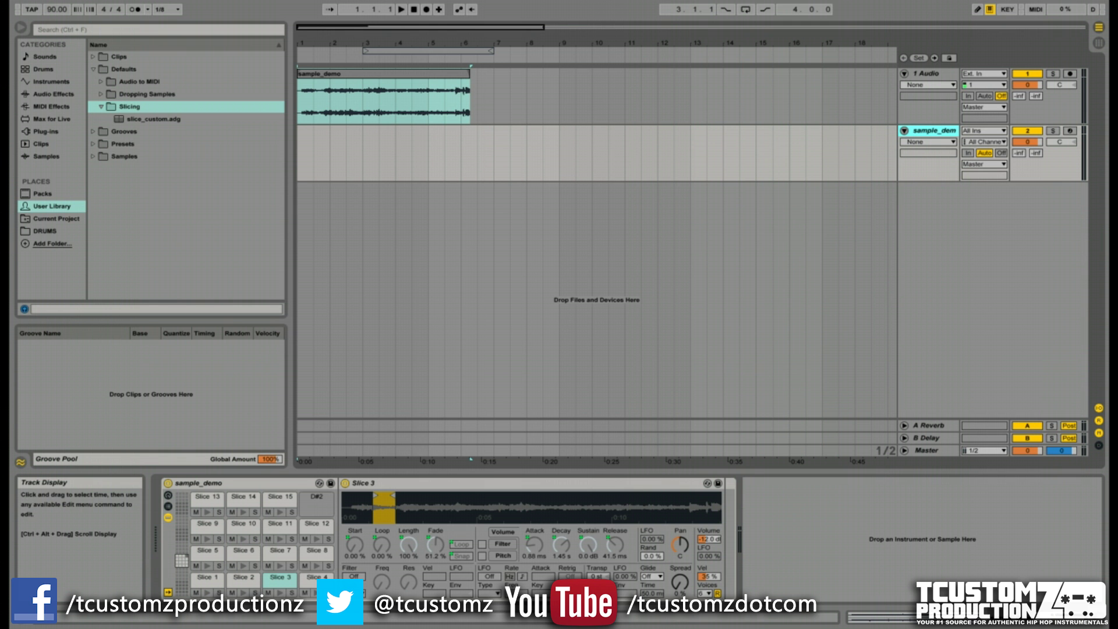
Open the sample_demo clip in the sample editor to show its warp markers.
{"action": "left_click", "coordinate": [373, 77]}
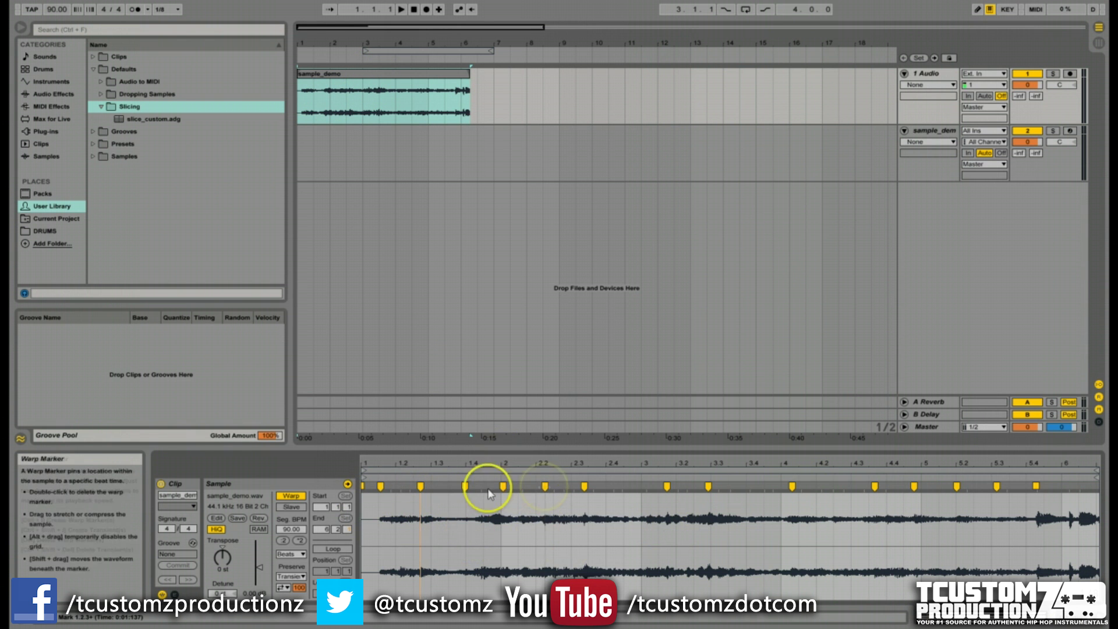
Show the sliced sample_demo Drum Rack track and audition Slices 1, 2, 3 and 4.
{"action": "right_click", "coordinate": [546, 516]}
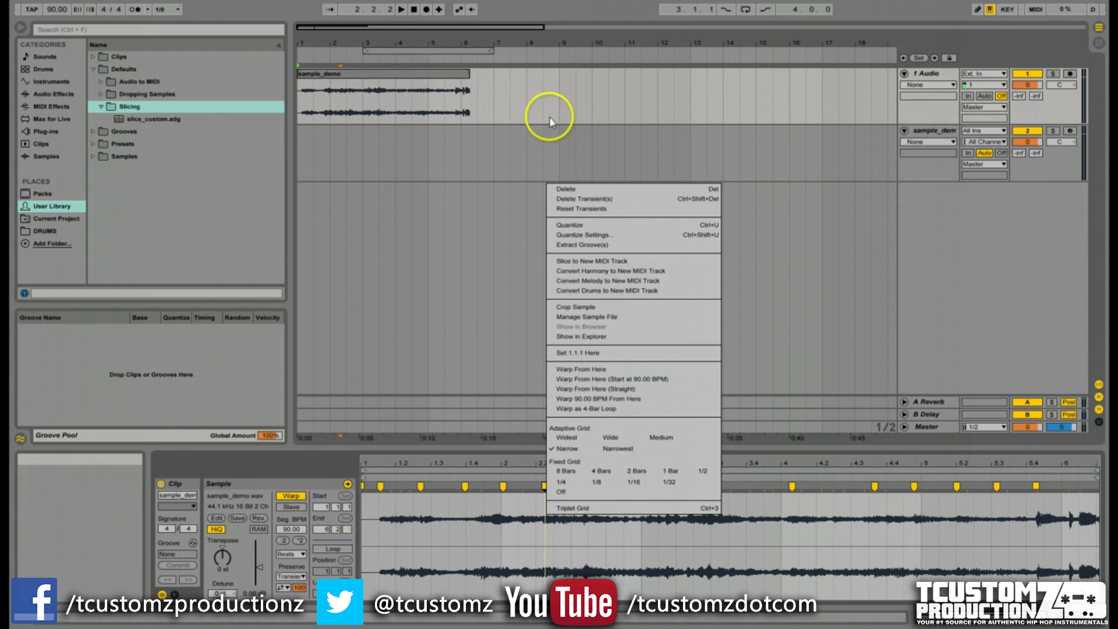
{"action": "left_click", "coordinate": [936, 129]}
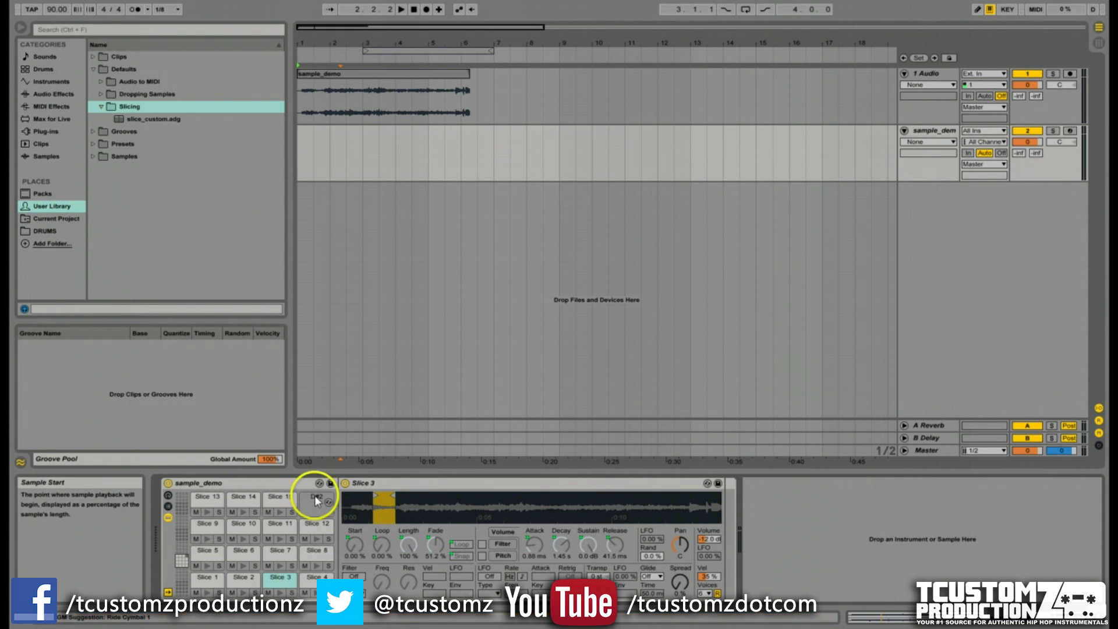
{"action": "left_click", "coordinate": [215, 578]}
{"action": "left_click", "coordinate": [235, 582]}
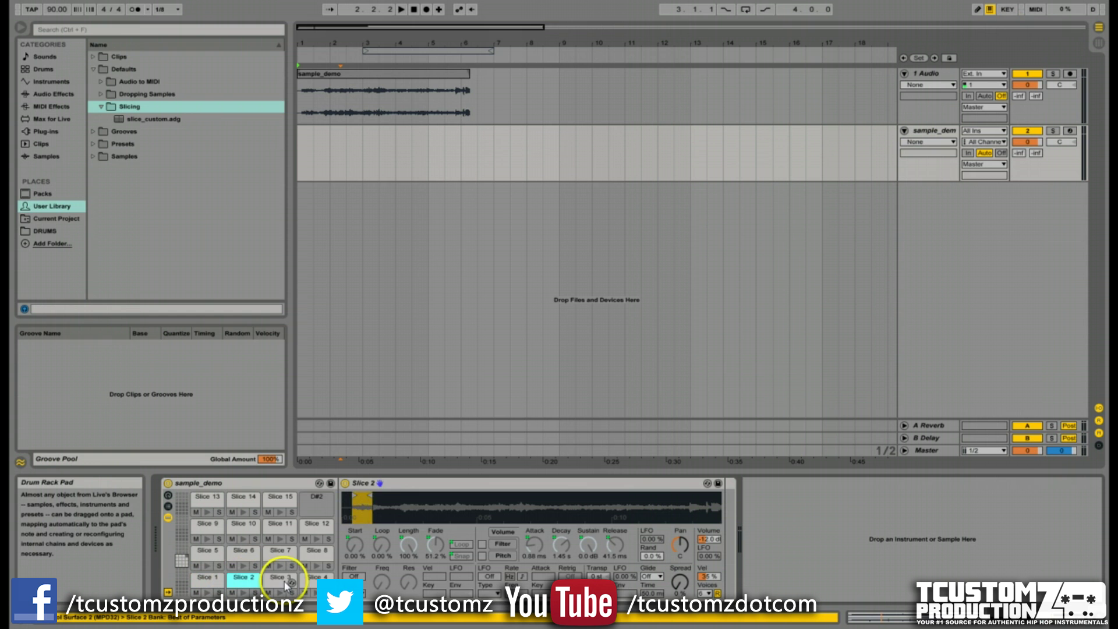
{"action": "left_click", "coordinate": [278, 580]}
{"action": "left_click", "coordinate": [315, 579]}
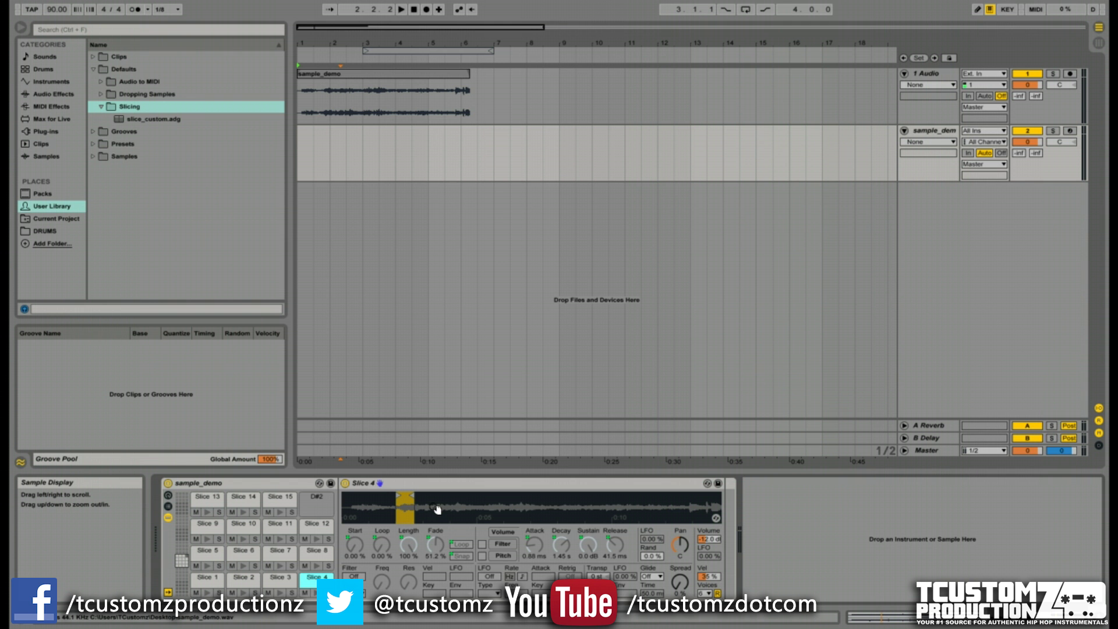
Collapse the Defaults folder and show the built-in Instruments list in the browser.
{"action": "left_click", "coordinate": [961, 225]}
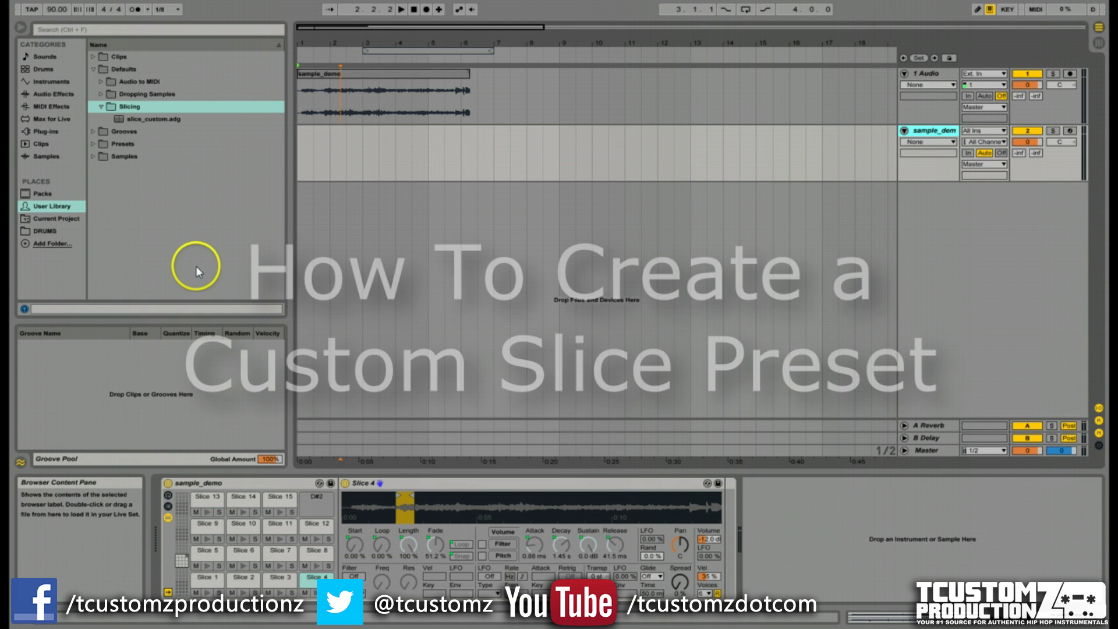
{"action": "left_click", "coordinate": [93, 69]}
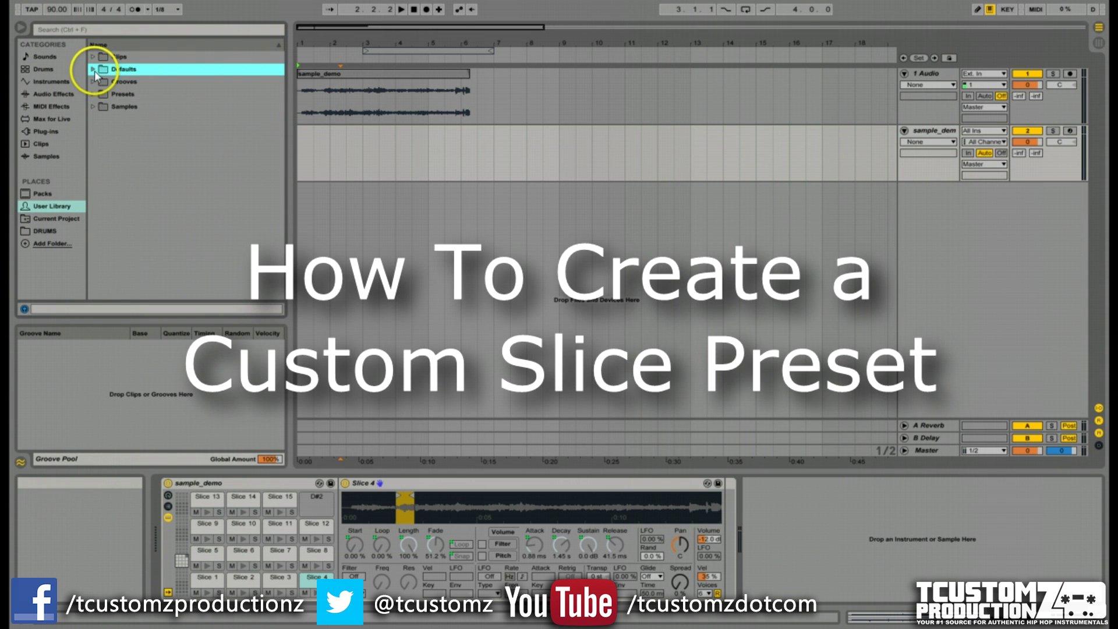
{"action": "left_click", "coordinate": [482, 483]}
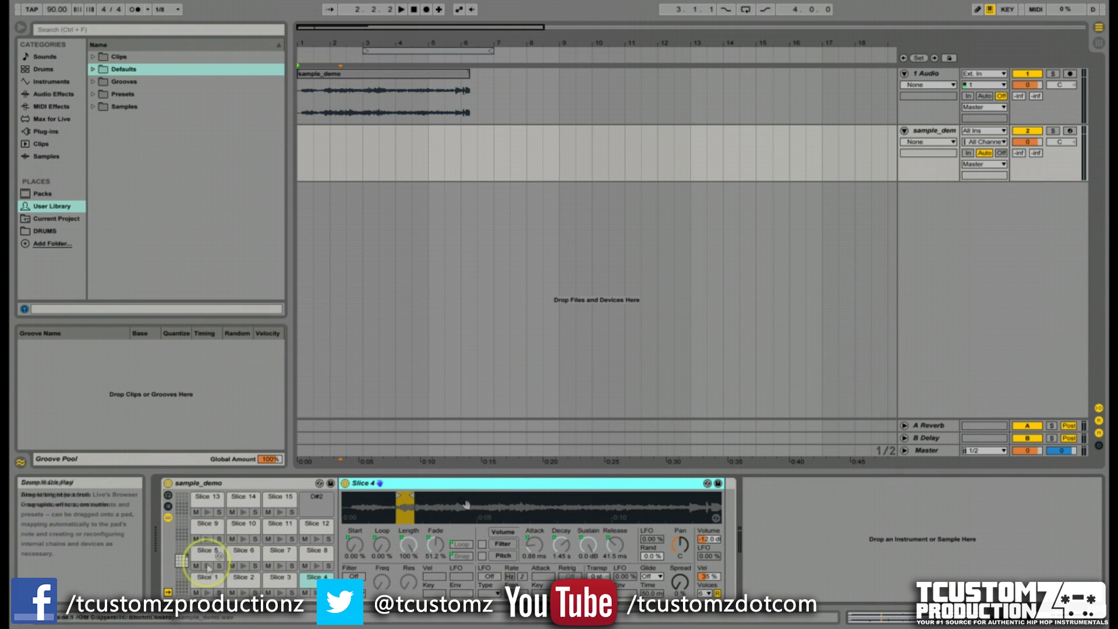
{"action": "left_click", "coordinate": [51, 82]}
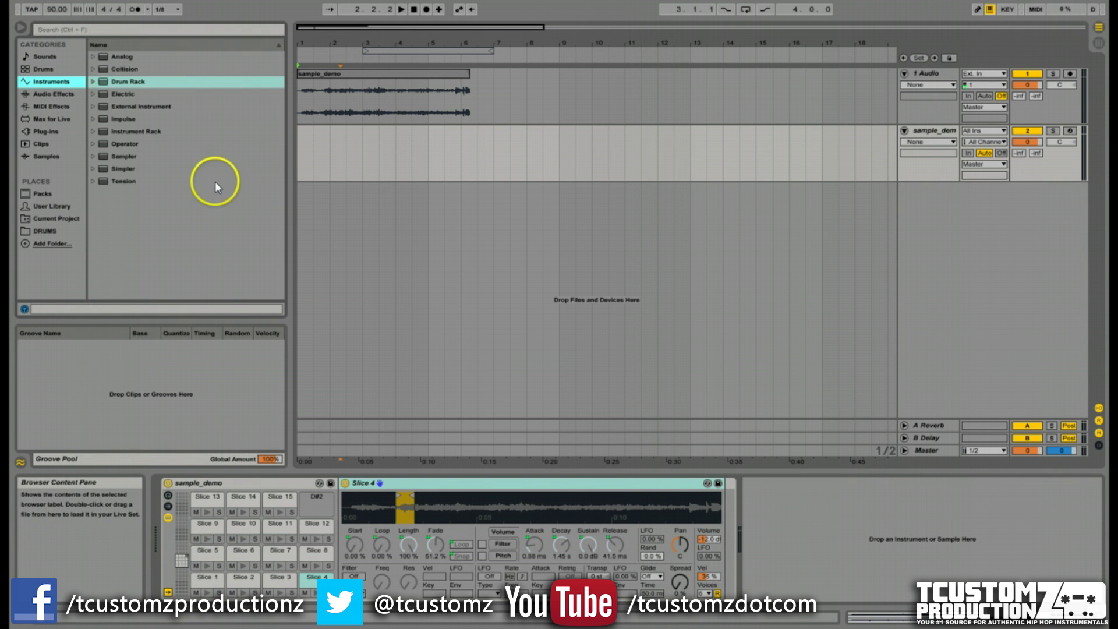
Add a trial Sampler on a new MIDI track, view its settings, then delete that track.
{"action": "double_click", "coordinate": [121, 156]}
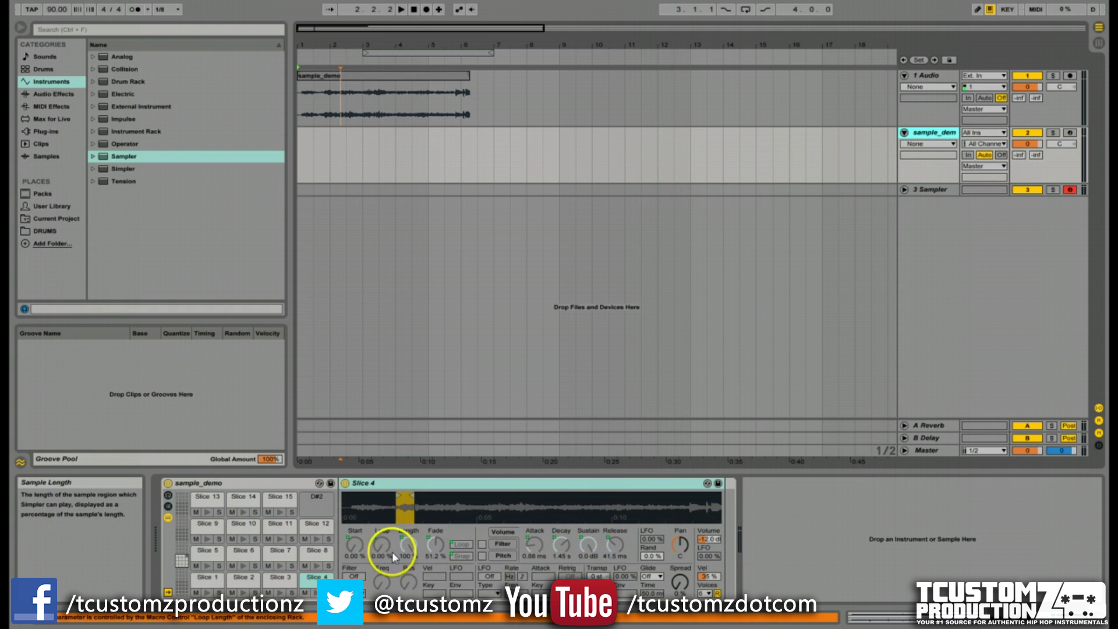
{"action": "left_click", "coordinate": [929, 190]}
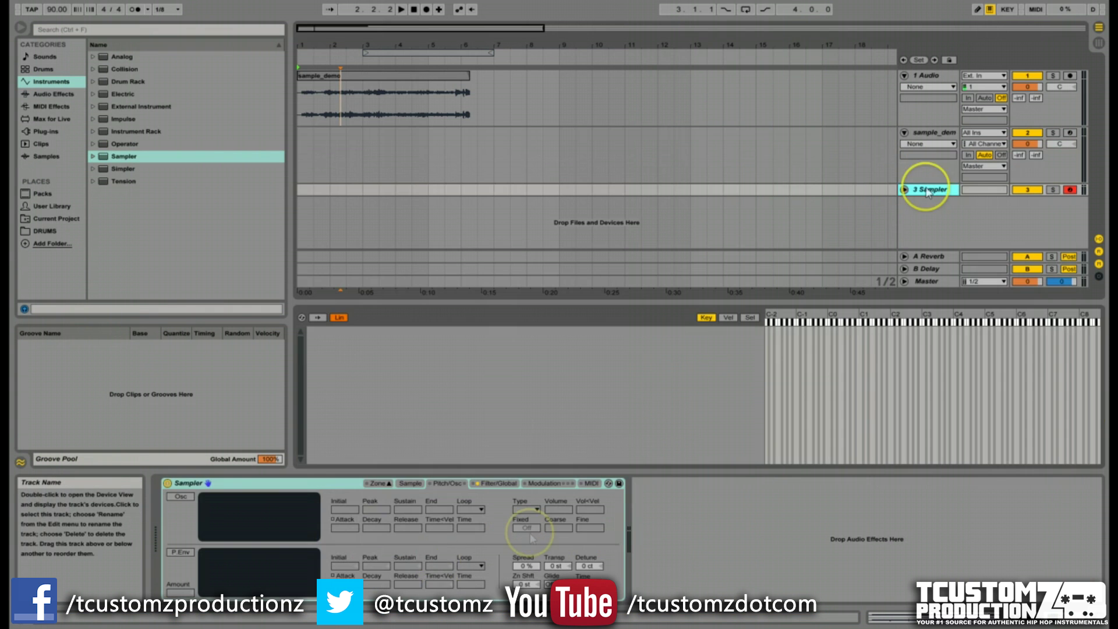
{"action": "left_click", "coordinate": [376, 483]}
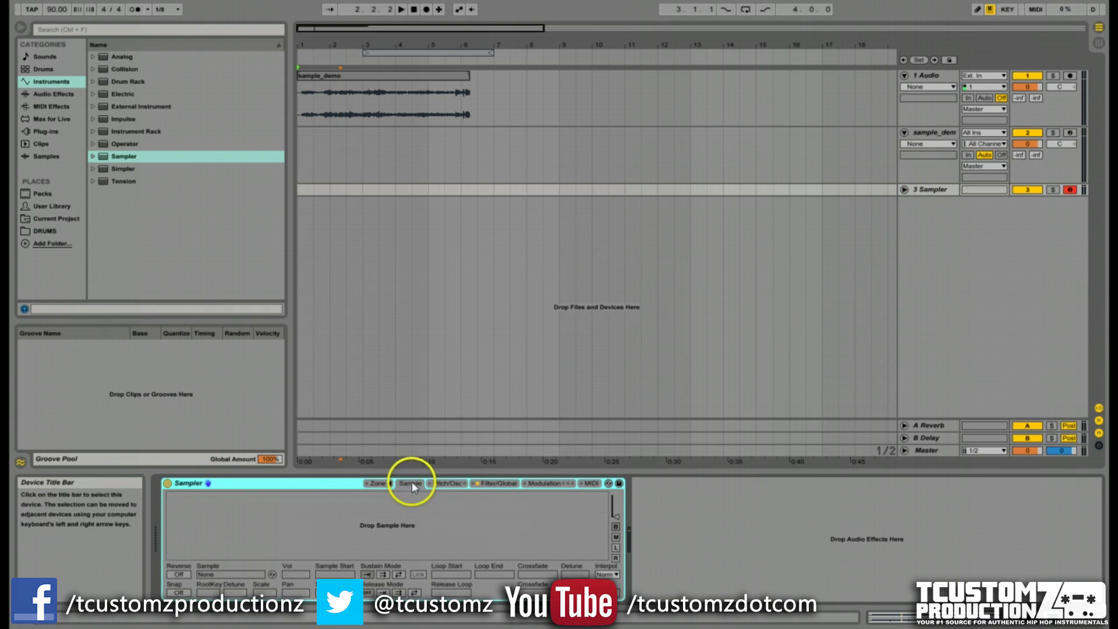
{"action": "left_click", "coordinate": [483, 483]}
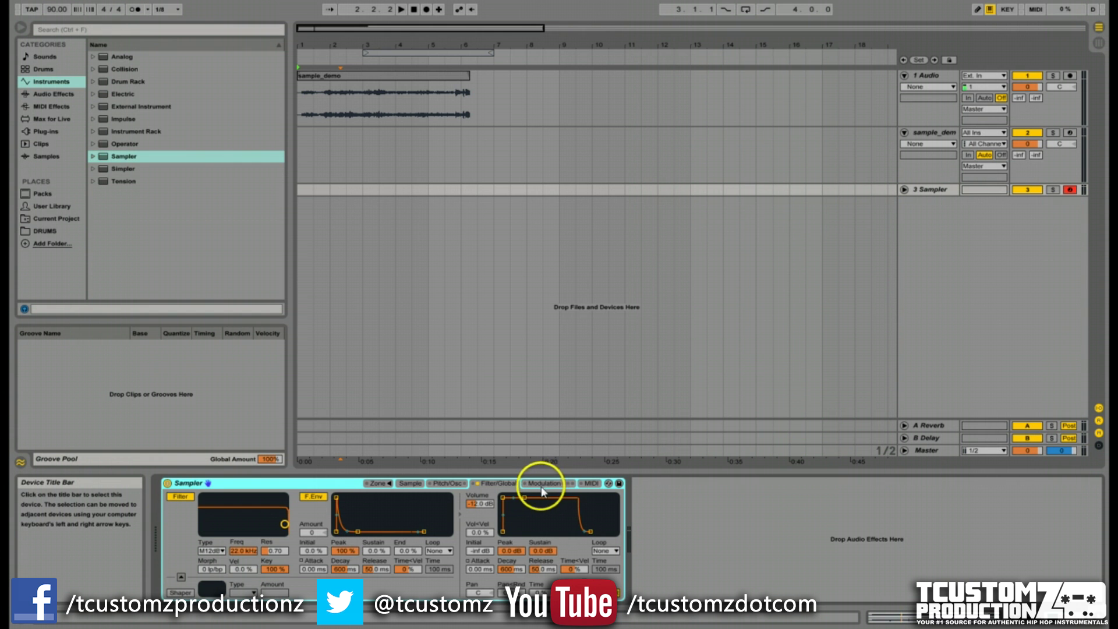
{"action": "left_click", "coordinate": [768, 344]}
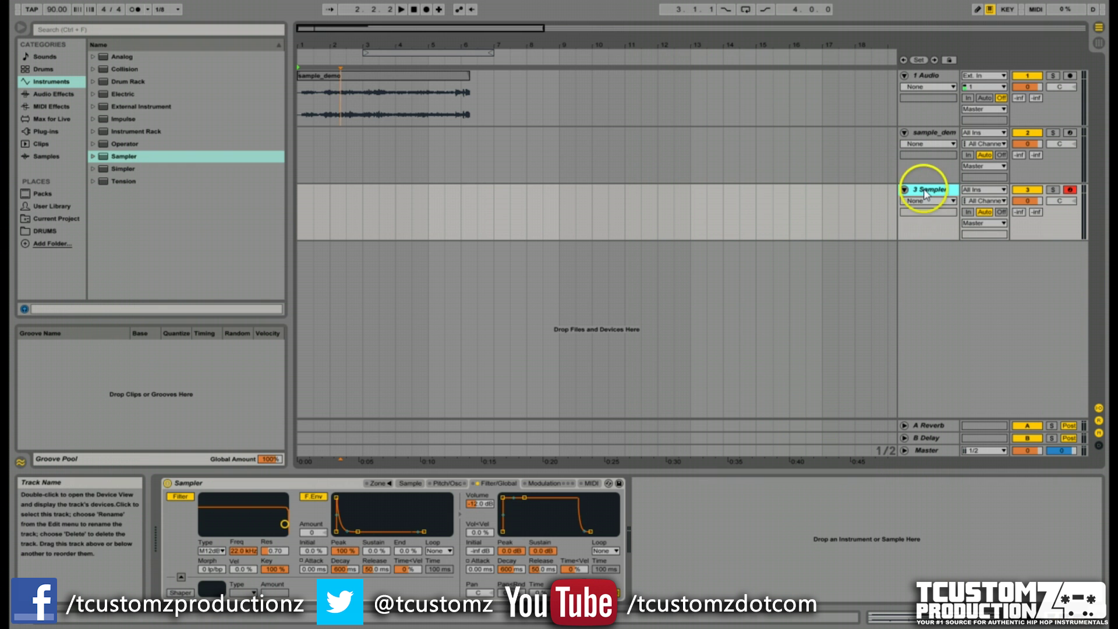
{"action": "key", "text": "Delete"}
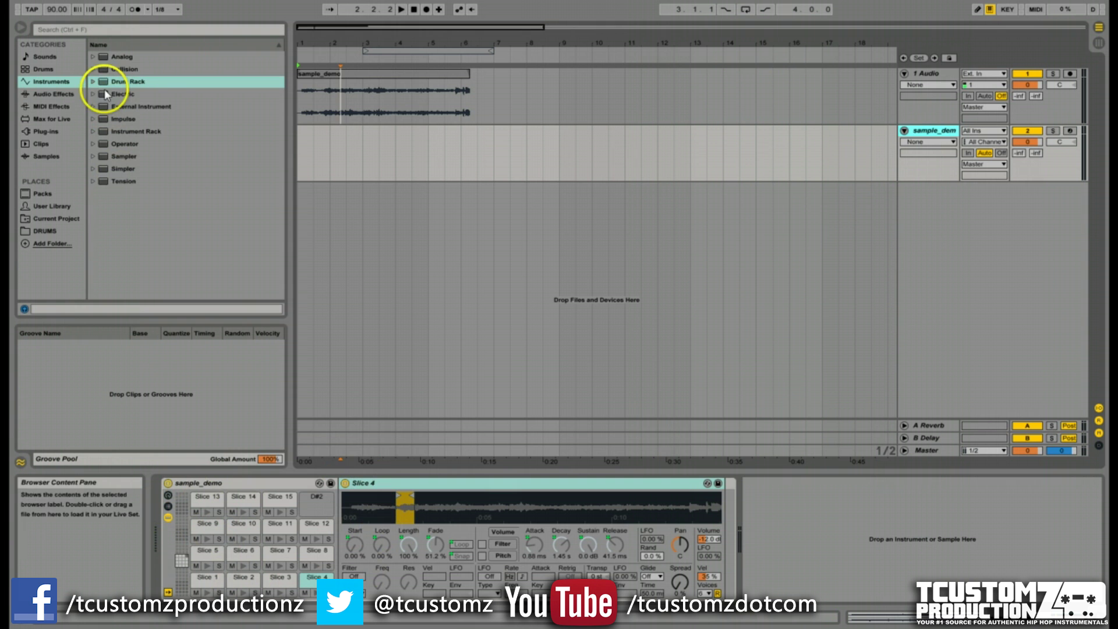
Drag a Drum Rack into a new 3 Drum Rack track and load a Sampler onto pad C1.
{"action": "left_click_drag", "start_coordinate": [118, 81], "coordinate": [930, 226]}
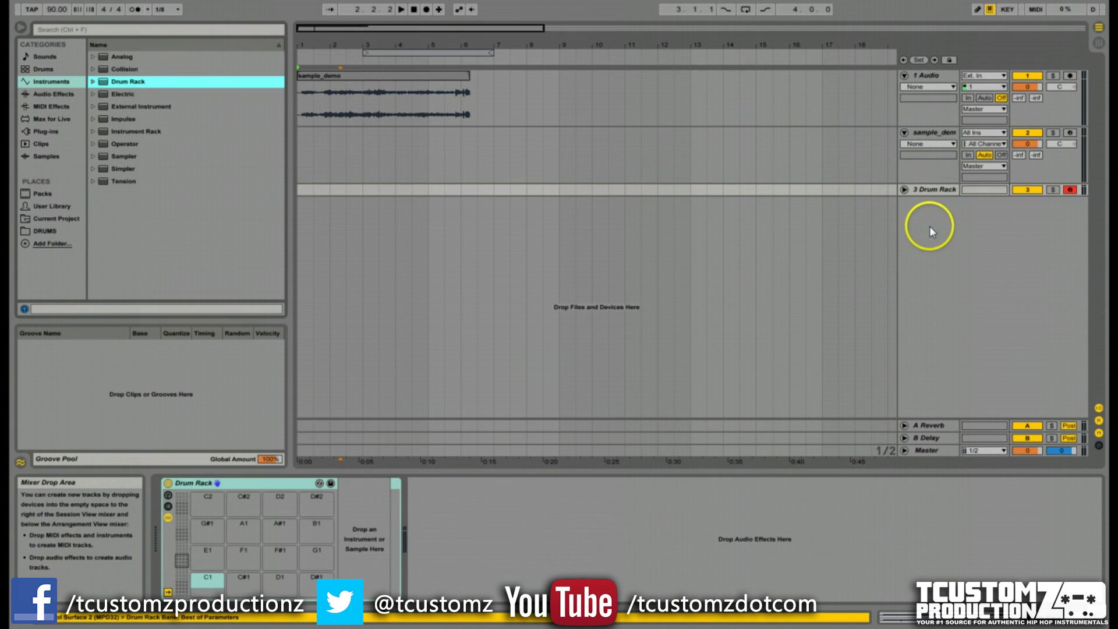
{"action": "left_click", "coordinate": [904, 189]}
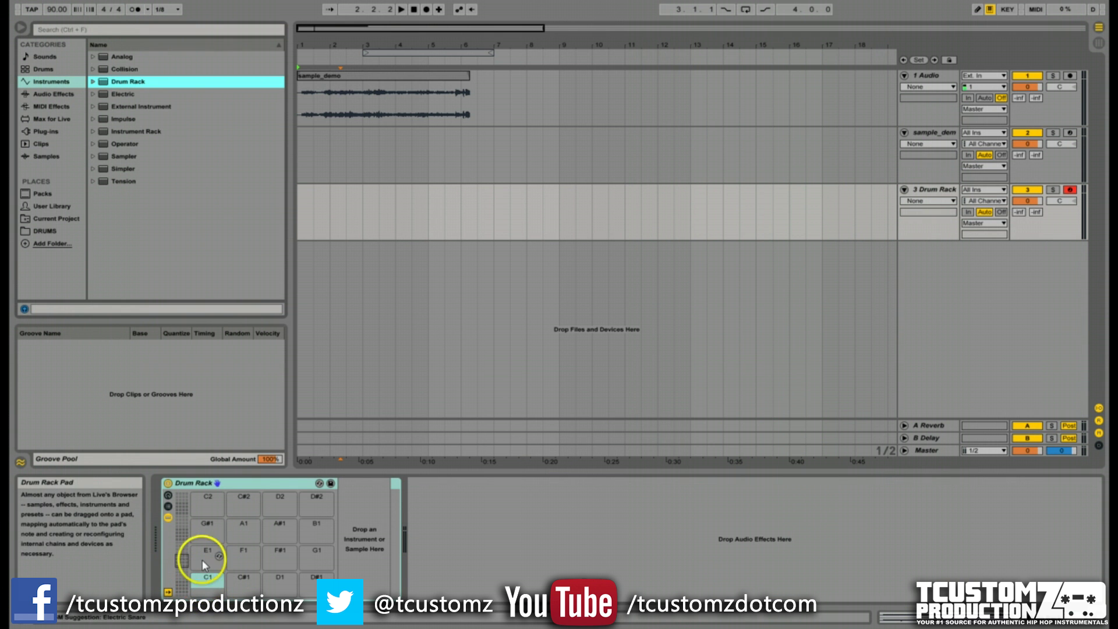
{"action": "left_click_drag", "start_coordinate": [122, 158], "coordinate": [209, 580]}
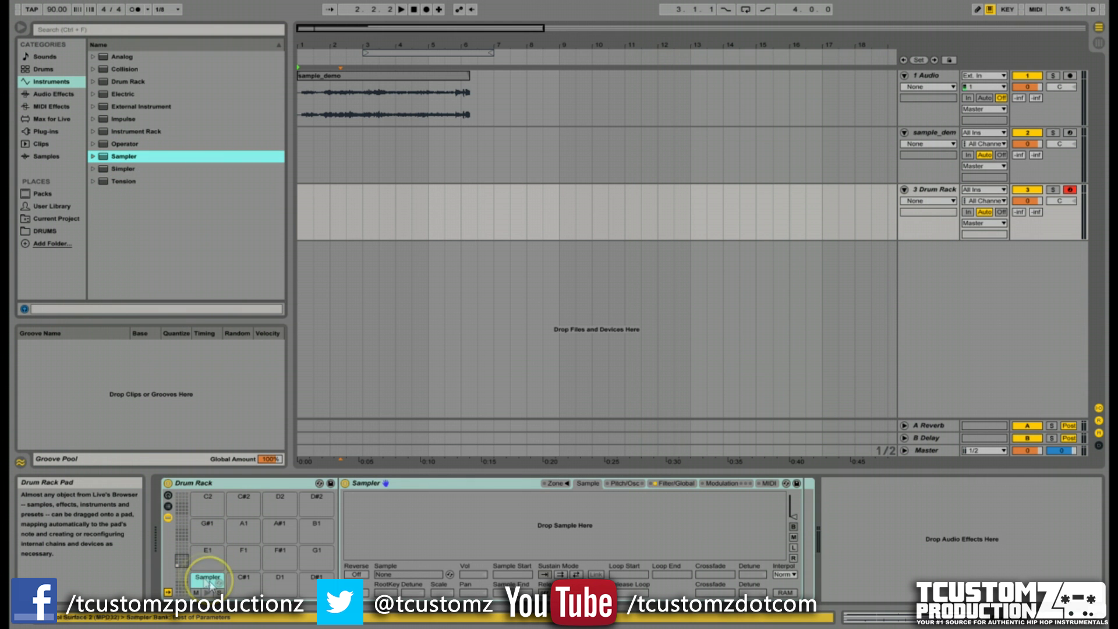
Select the C1 Sampler pad and view its Filter/Global, then Pitch/Osc settings.
{"action": "left_click", "coordinate": [206, 580]}
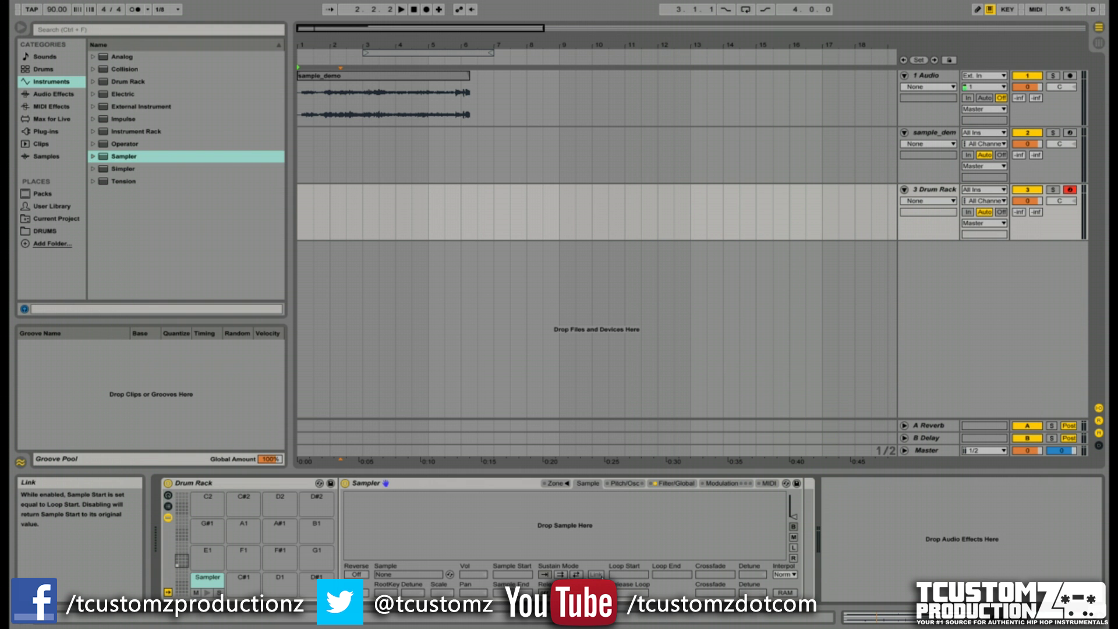
{"action": "left_click", "coordinate": [674, 483]}
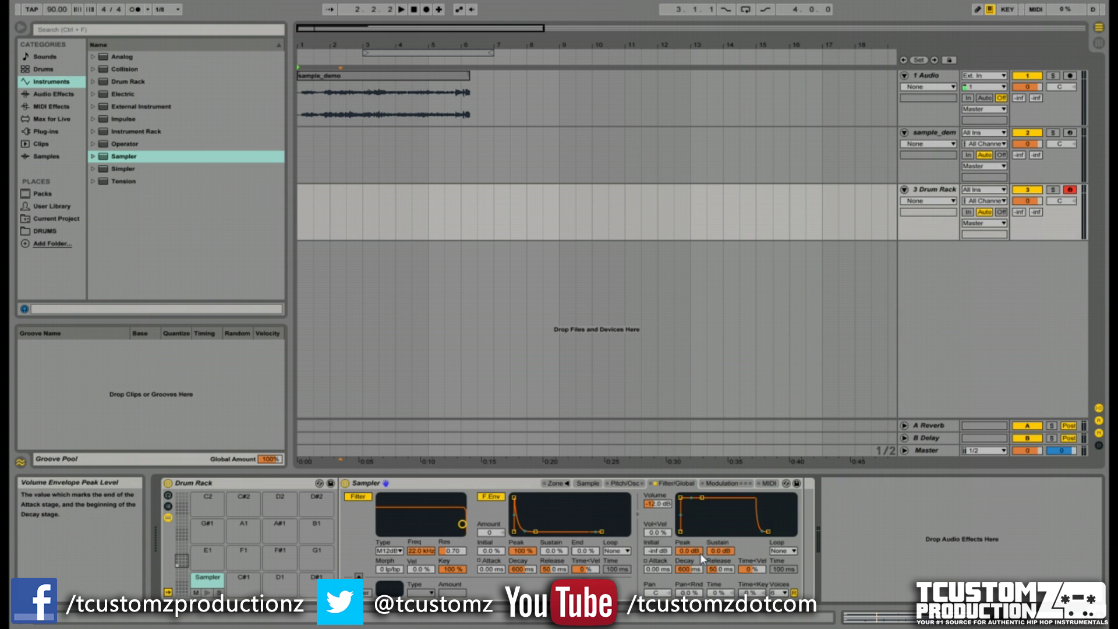
{"action": "left_click", "coordinate": [625, 483]}
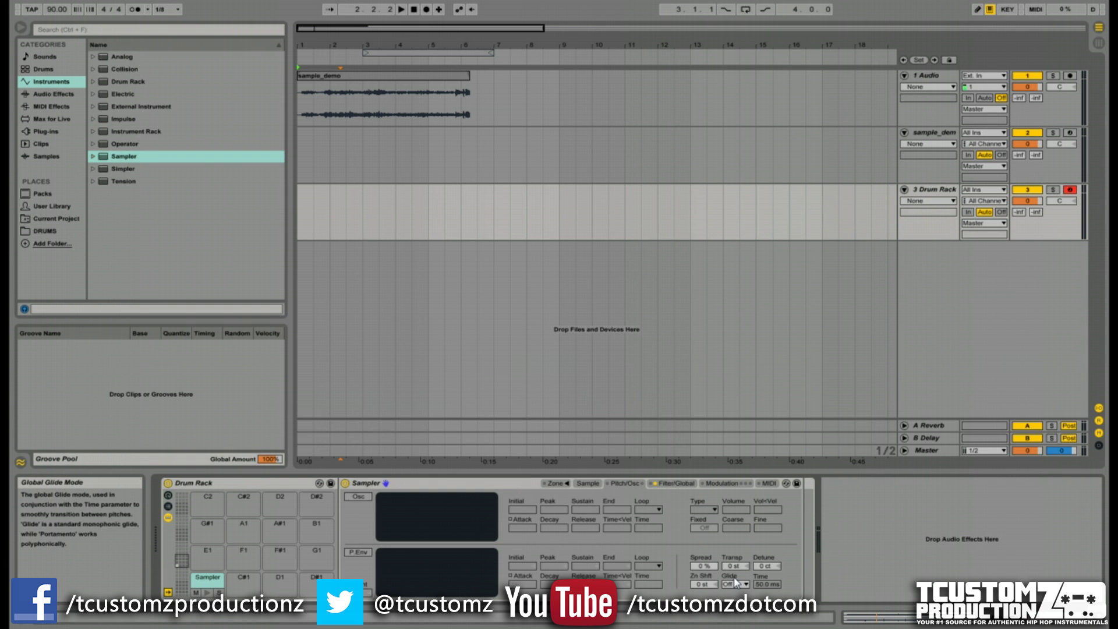
Map the Sampler's global Transp parameter to the Drum Rack's Macro 1.
{"action": "left_click", "coordinate": [552, 484]}
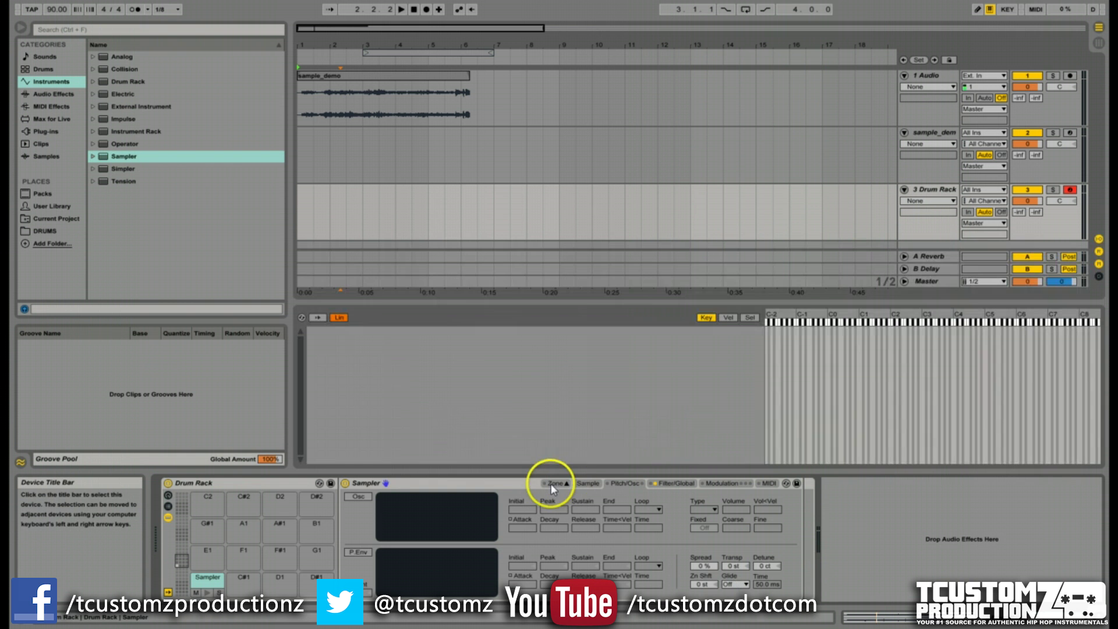
{"action": "left_click", "coordinate": [591, 484]}
{"action": "left_click", "coordinate": [620, 483]}
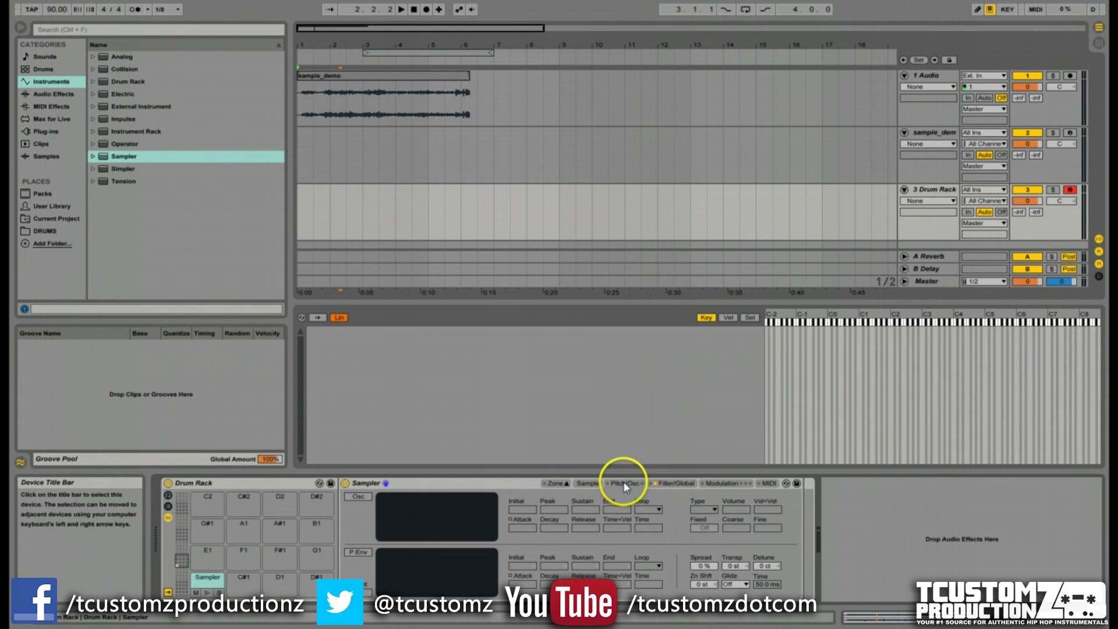
{"action": "left_click", "coordinate": [740, 564]}
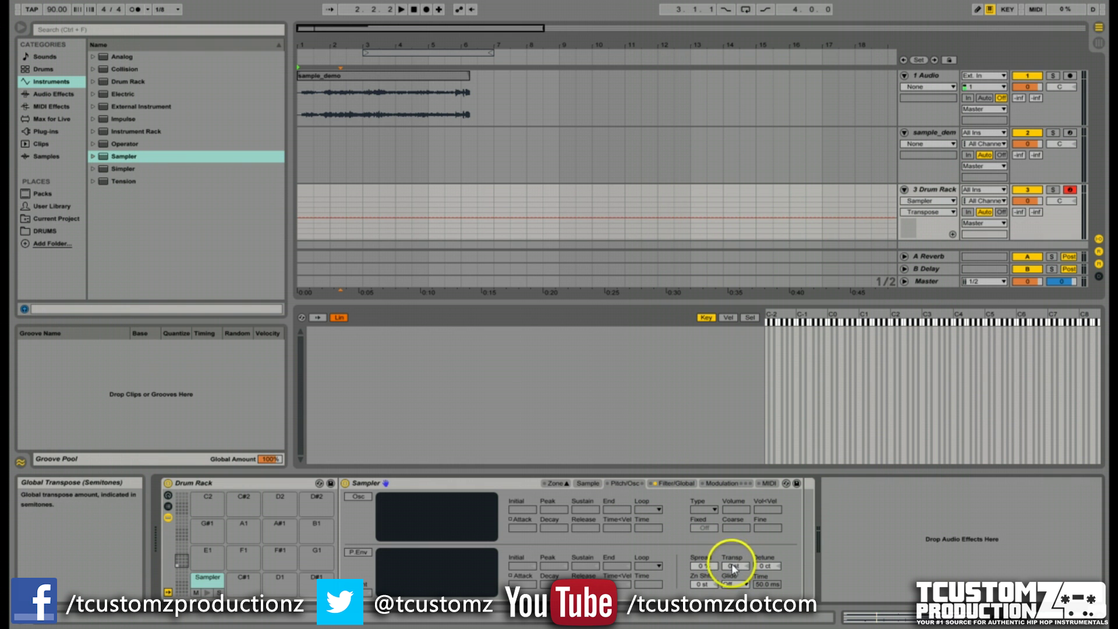
{"action": "right_click", "coordinate": [731, 566]}
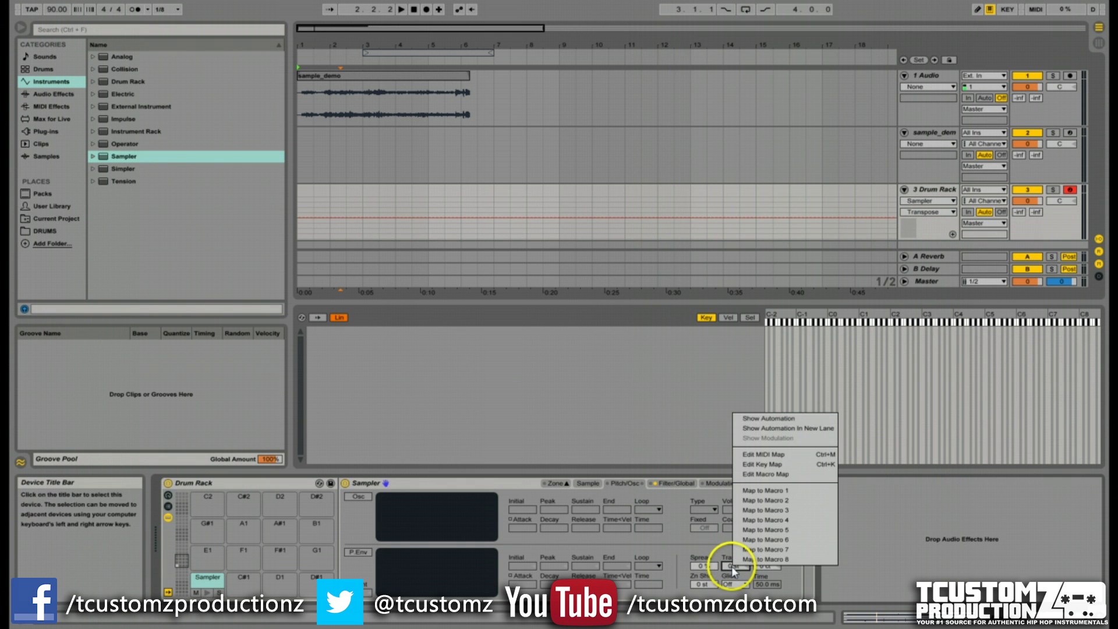
{"action": "left_click", "coordinate": [777, 492]}
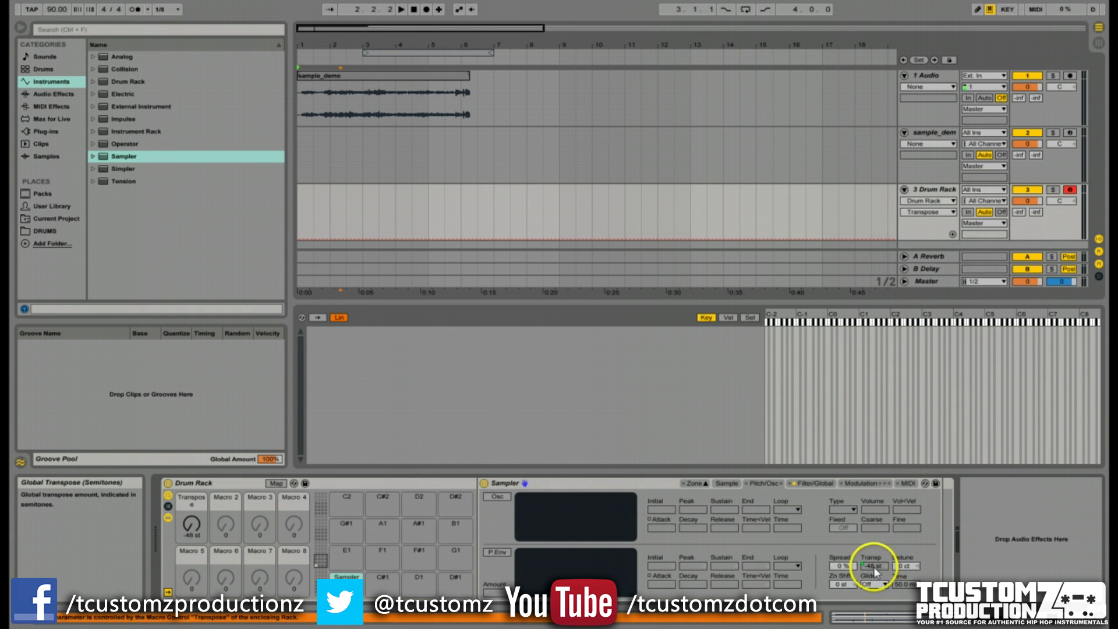
Sweep the Transpose macro between -2 and -48 st, settling back at 0 st.
{"action": "left_click", "coordinate": [197, 522]}
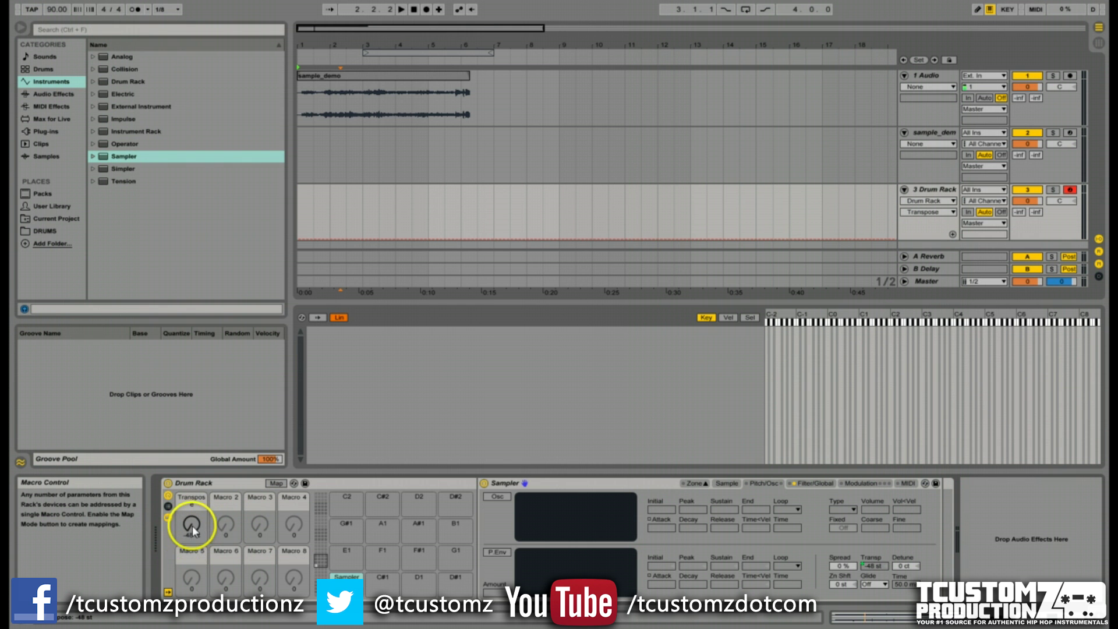
{"action": "left_click_drag", "start_coordinate": [197, 522], "coordinate": [198, 481]}
{"action": "left_click_drag", "start_coordinate": [197, 522], "coordinate": [198, 559]}
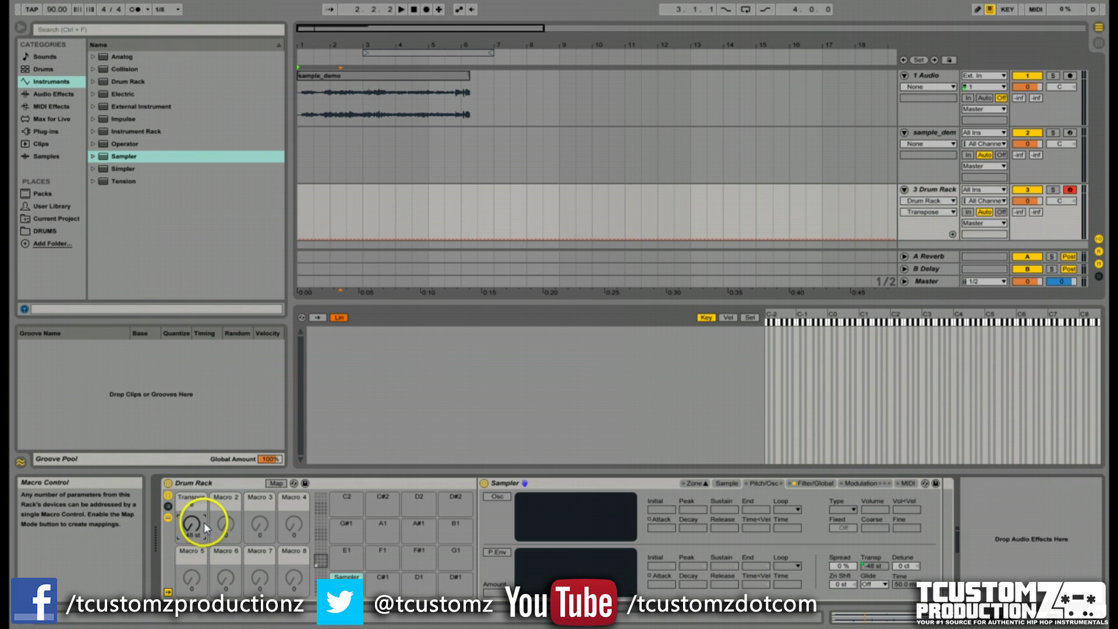
{"action": "left_click_drag", "start_coordinate": [208, 521], "coordinate": [192, 518]}
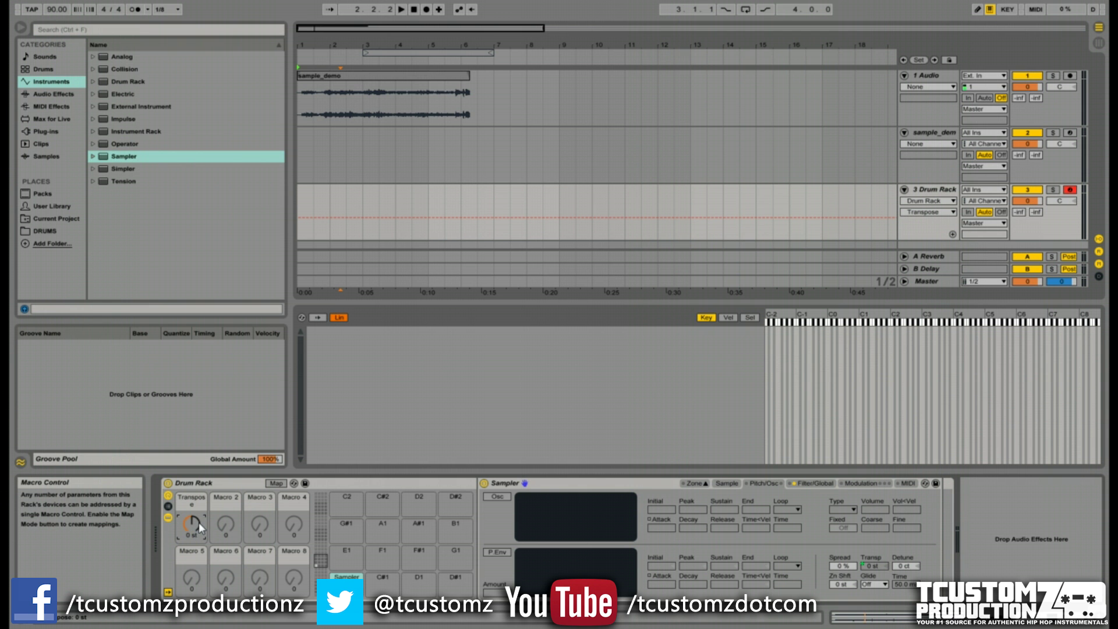
Show the Drum Rack's chain list.
{"action": "left_click", "coordinate": [198, 522]}
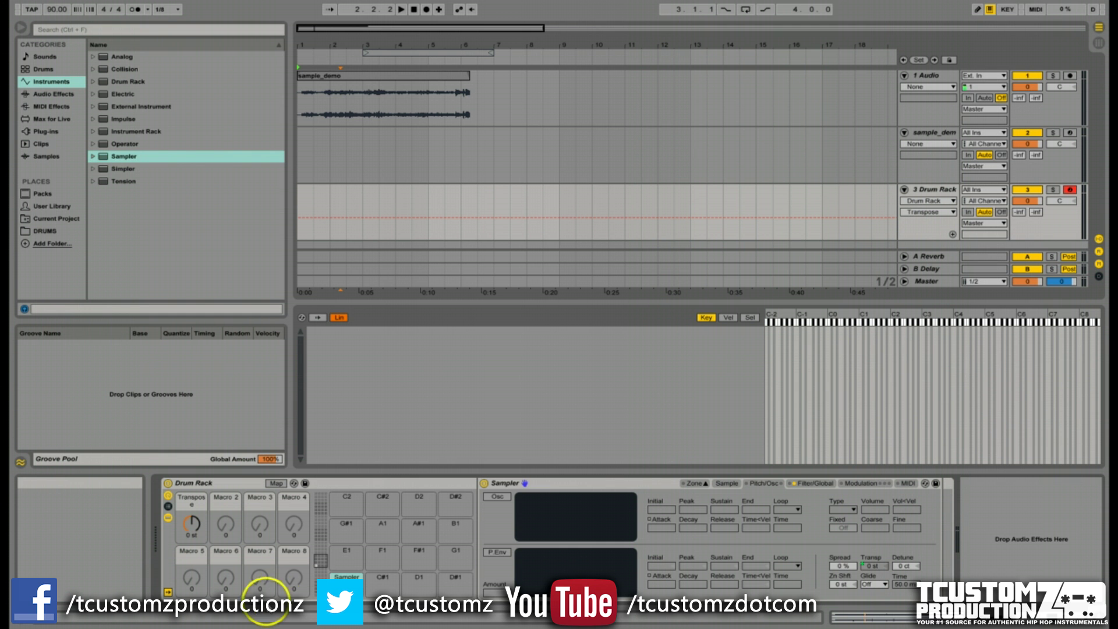
{"action": "left_click", "coordinate": [168, 507]}
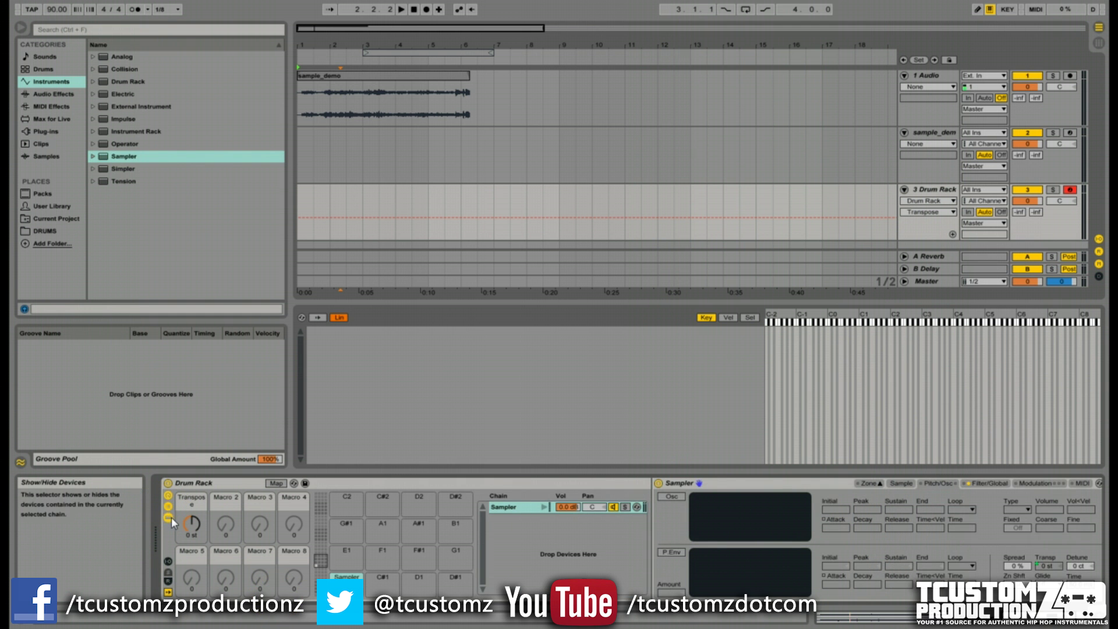
{"action": "left_click", "coordinate": [164, 510]}
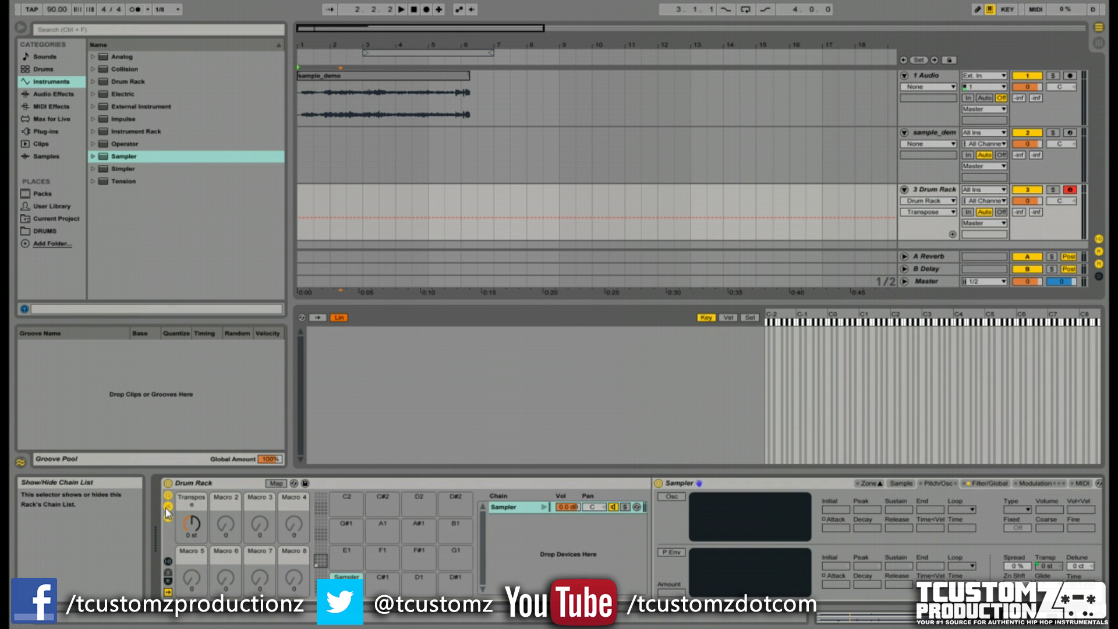
{"action": "left_click", "coordinate": [167, 507]}
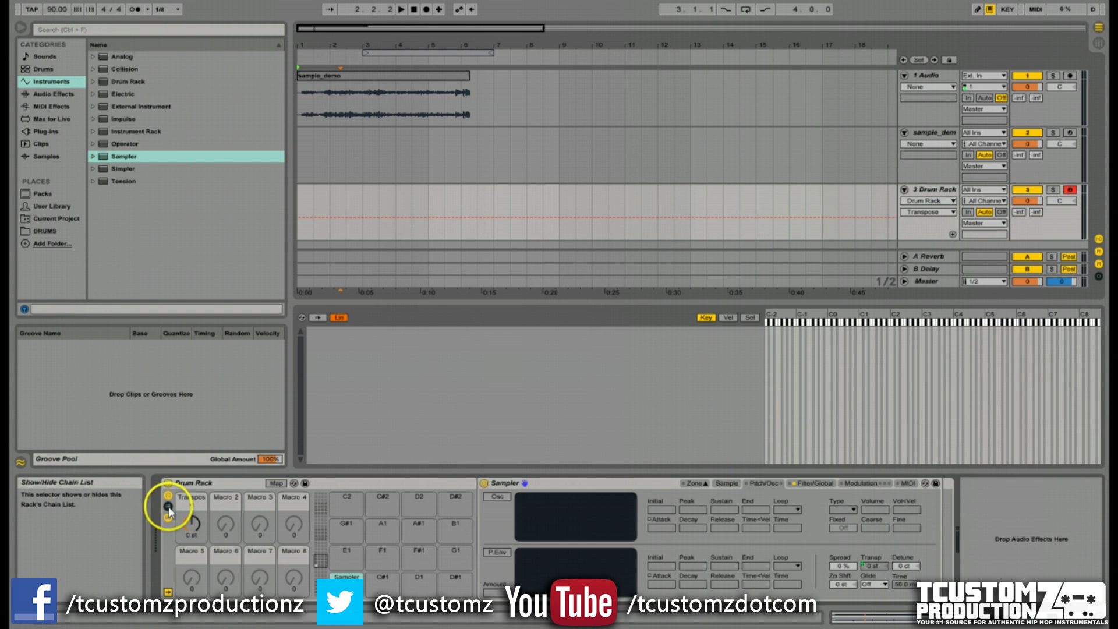
{"action": "left_click", "coordinate": [167, 505]}
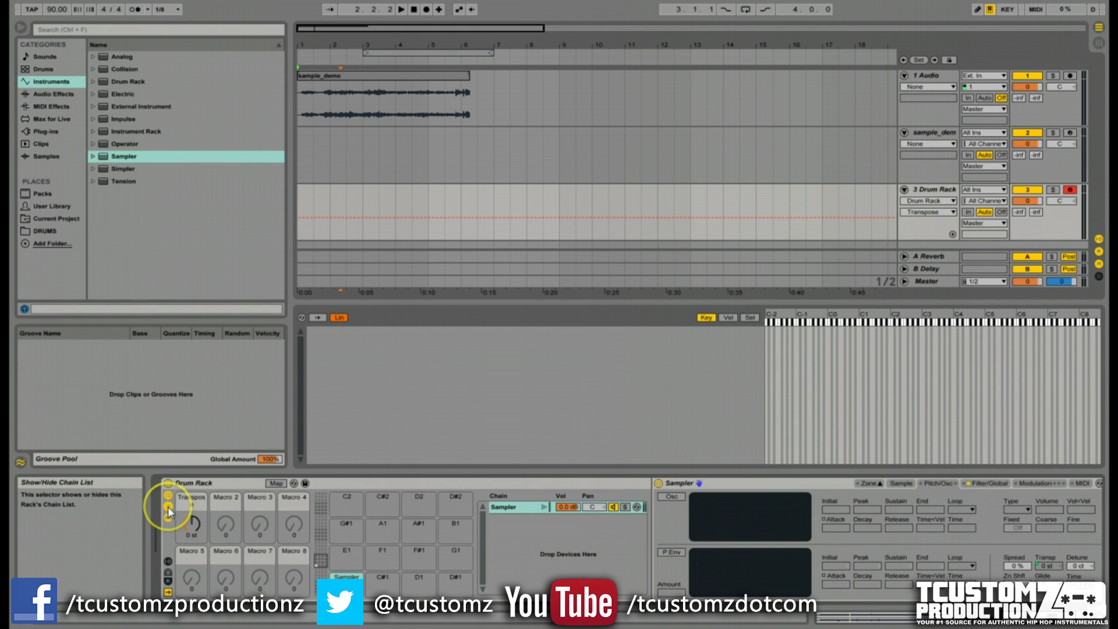
Set the Sampler chain's Choke group to 1 in the Input/Output section.
{"action": "left_click", "coordinate": [168, 562]}
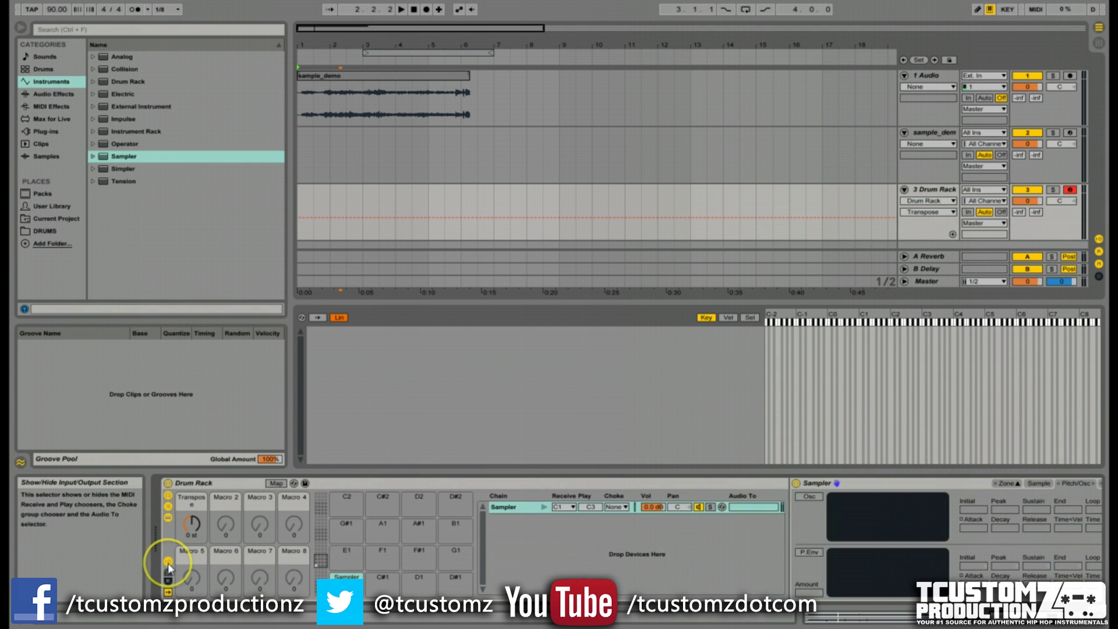
{"action": "left_click", "coordinate": [626, 507]}
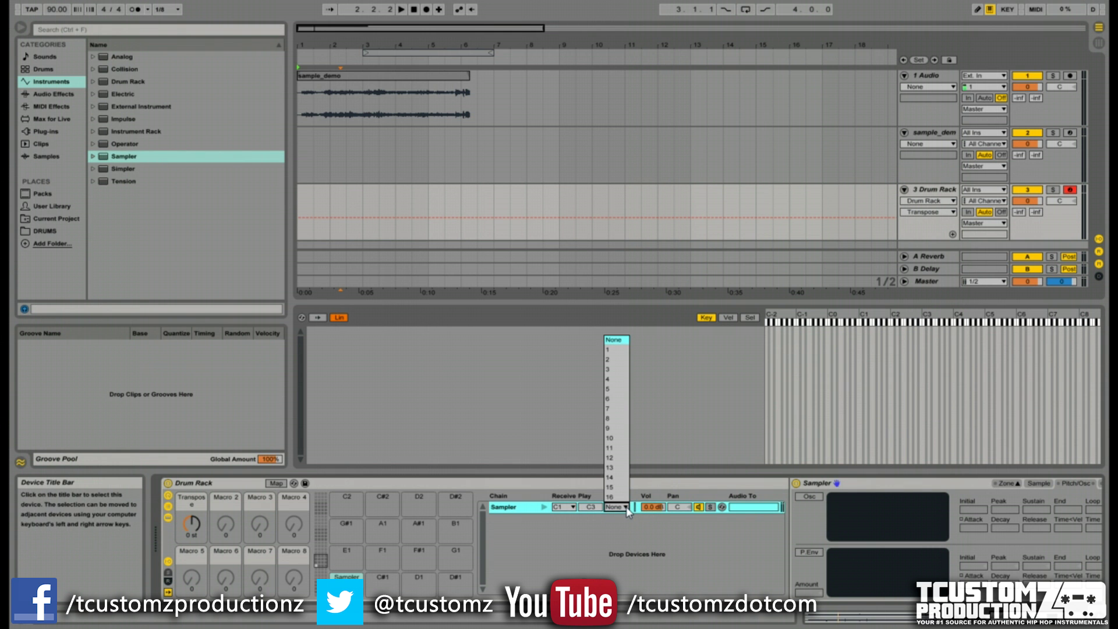
{"action": "left_click", "coordinate": [612, 349]}
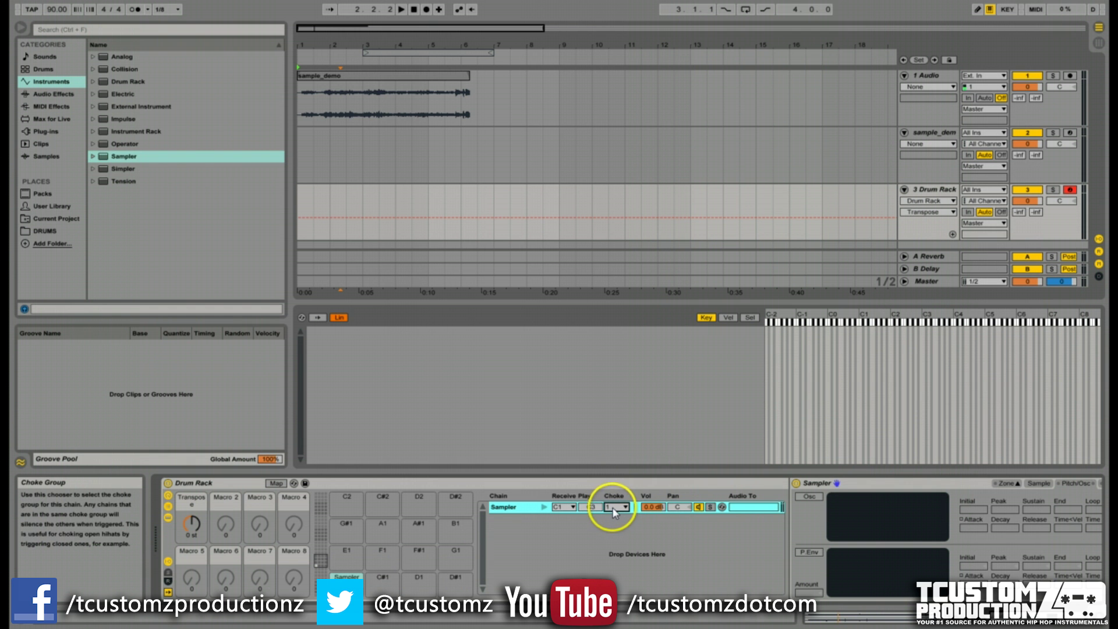
{"action": "scroll", "coordinate": [614, 512], "scroll_direction": "right", "scroll_amount": 5}
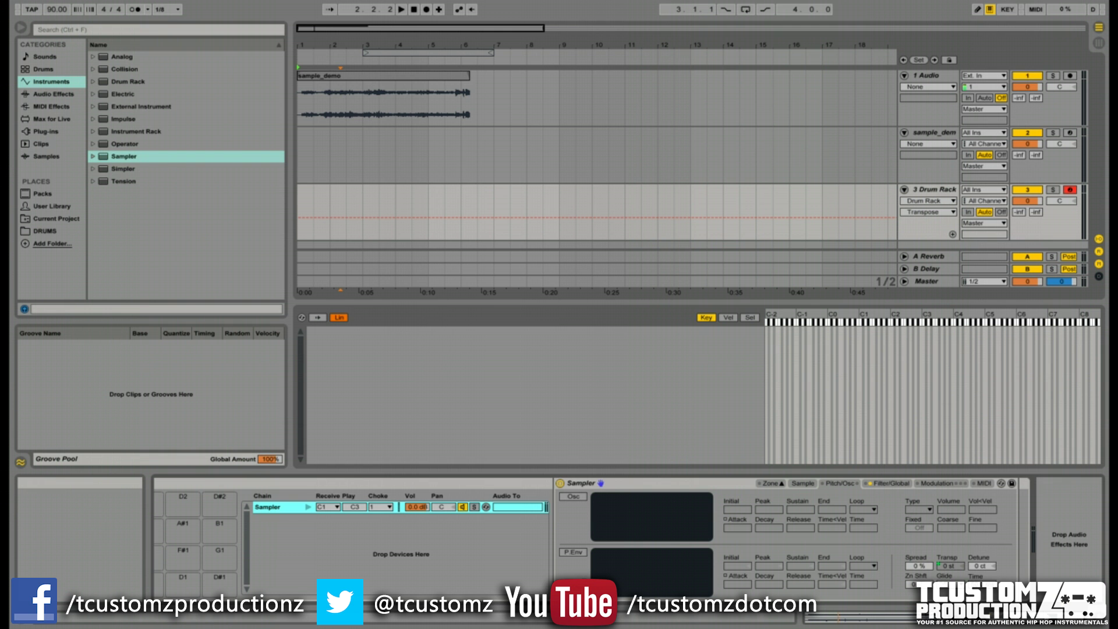
Lengthen the Sampler's volume envelope Release to 60 s on the Filter/Global tab.
{"action": "left_click", "coordinate": [887, 489]}
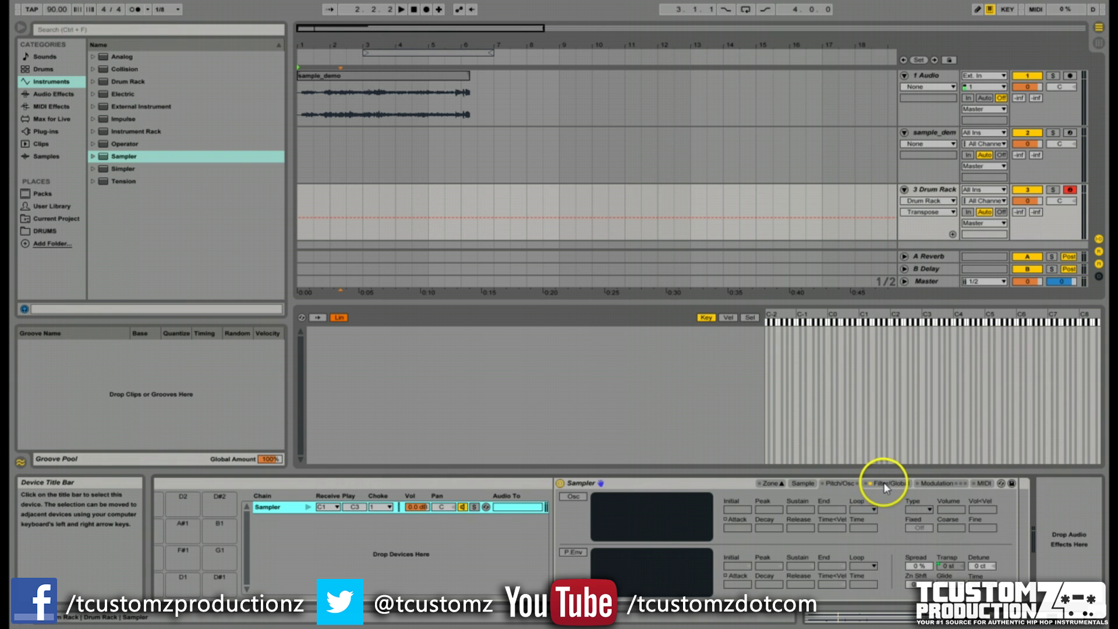
{"action": "left_click", "coordinate": [884, 482]}
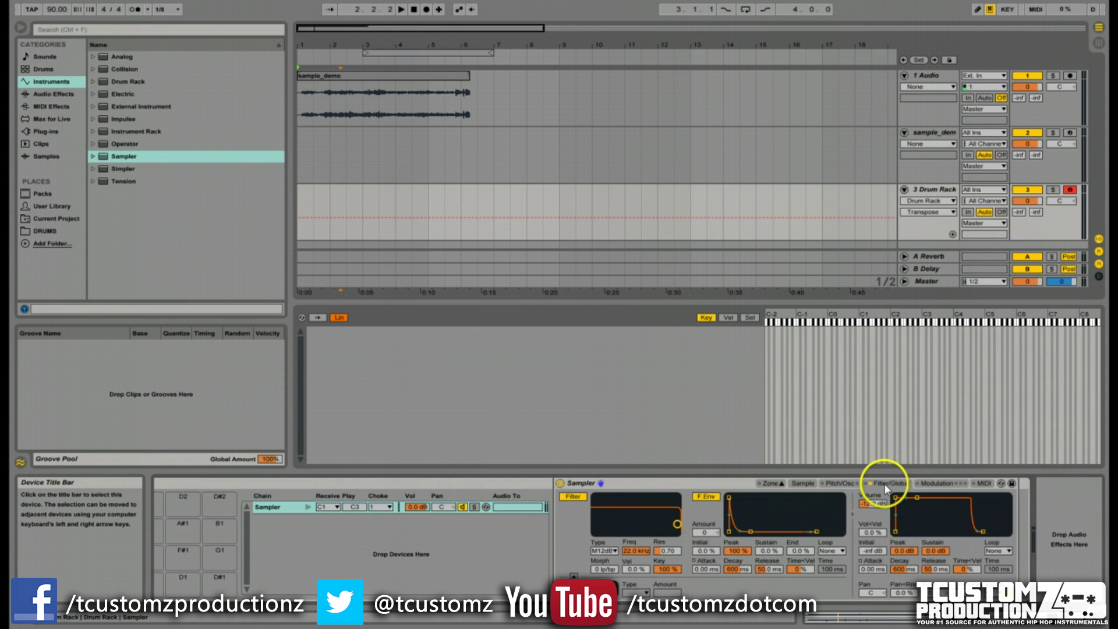
{"action": "left_click", "coordinate": [939, 574]}
{"action": "left_click", "coordinate": [938, 576]}
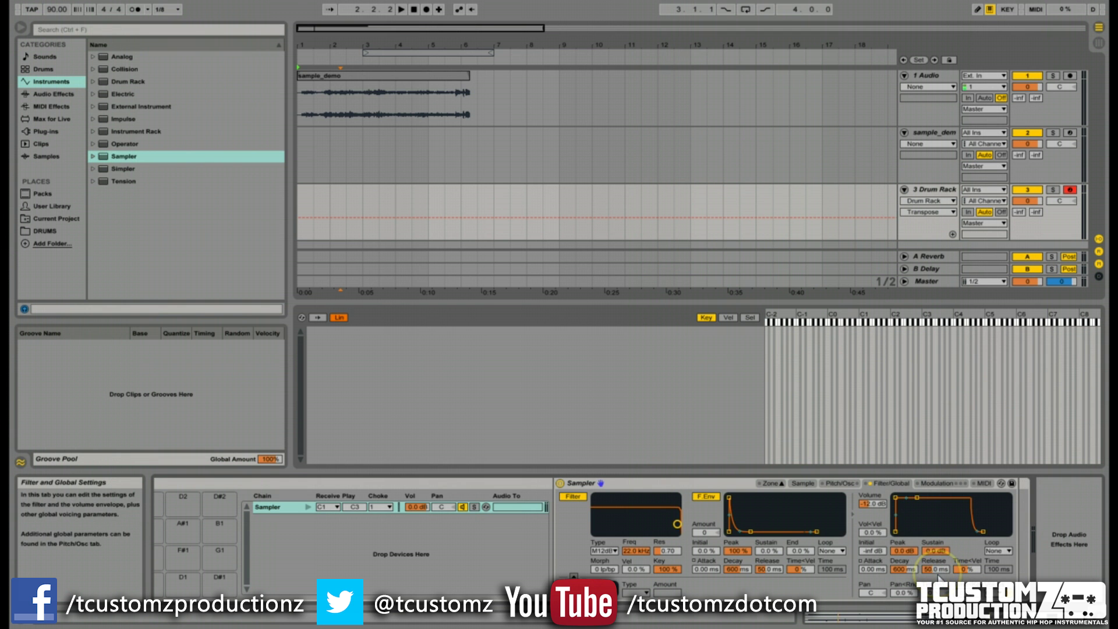
{"action": "left_click", "coordinate": [936, 575]}
{"action": "left_click", "coordinate": [936, 576]}
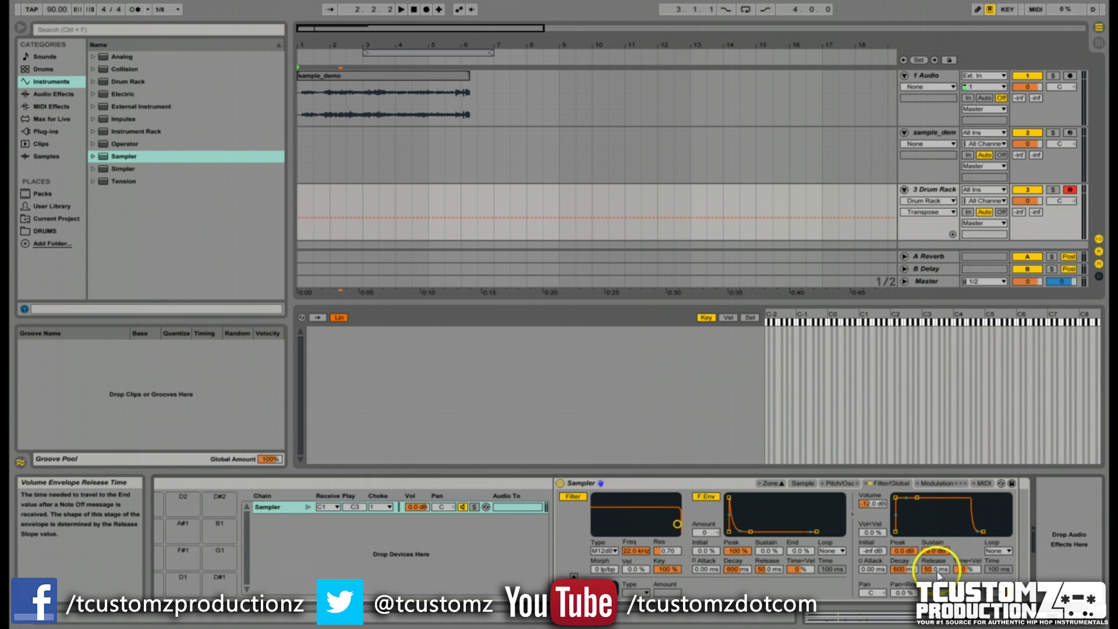
{"action": "left_click_drag", "start_coordinate": [938, 576], "coordinate": [946, 578]}
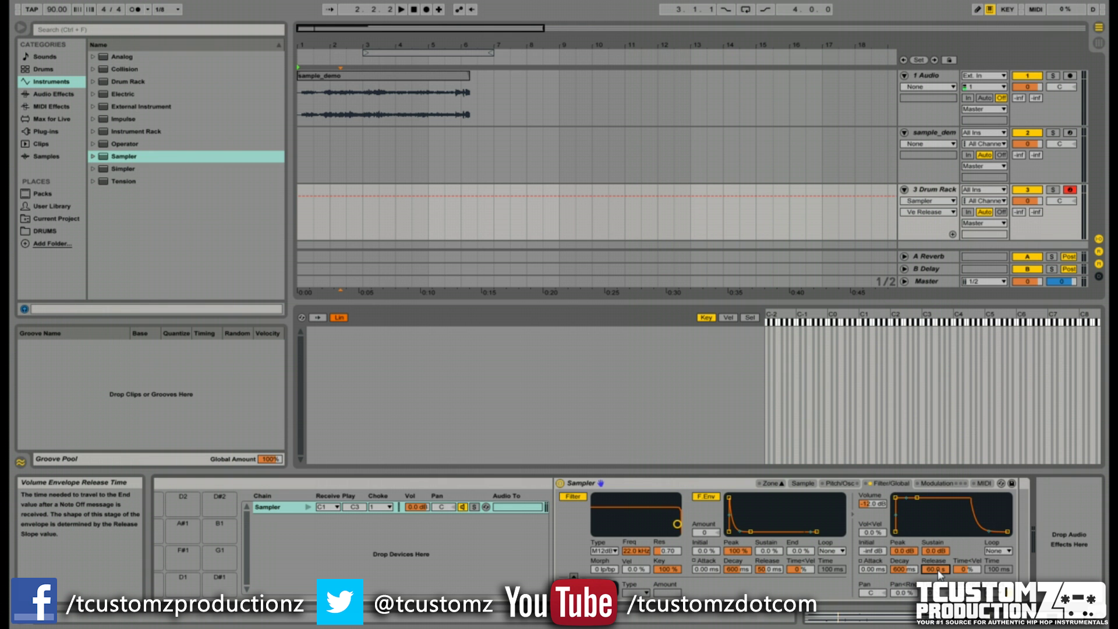
{"action": "left_click", "coordinate": [938, 574]}
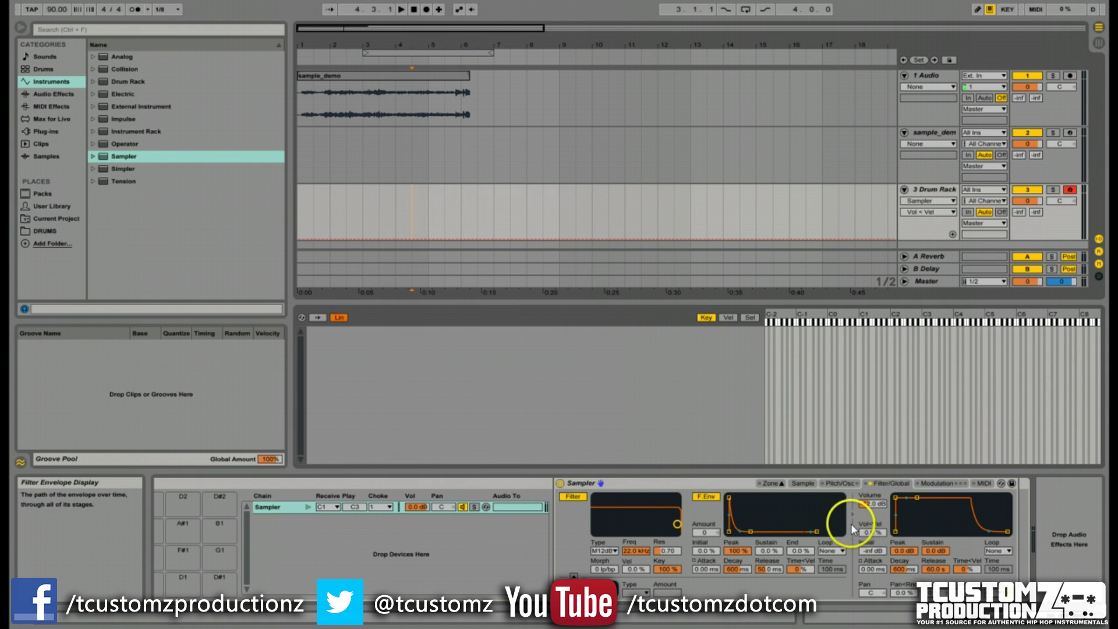
Raise the Sampler's Vol<Vel amount to about 50 %.
{"action": "left_click", "coordinate": [874, 531]}
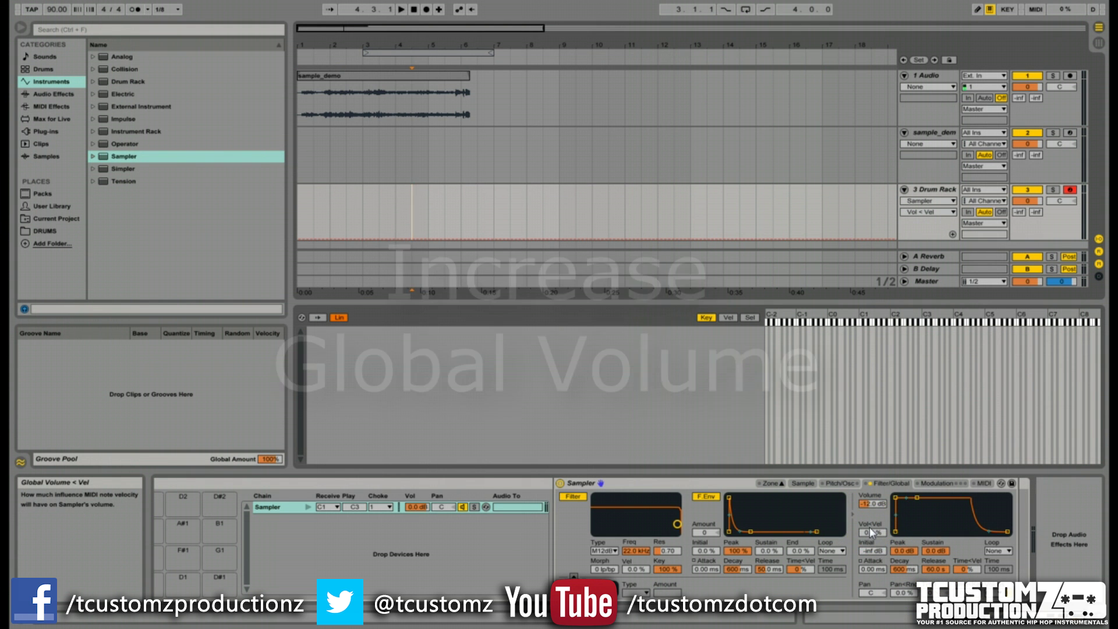
{"action": "left_click", "coordinate": [869, 526]}
{"action": "left_click", "coordinate": [872, 533]}
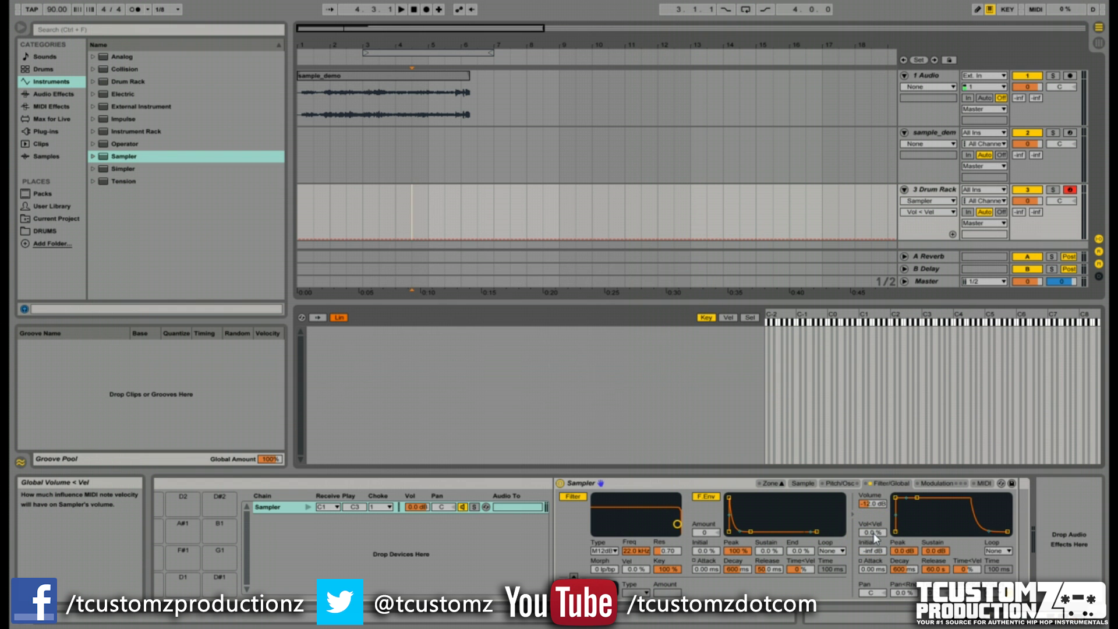
{"action": "left_click", "coordinate": [867, 532]}
{"action": "left_click_drag", "start_coordinate": [867, 533], "coordinate": [876, 534]}
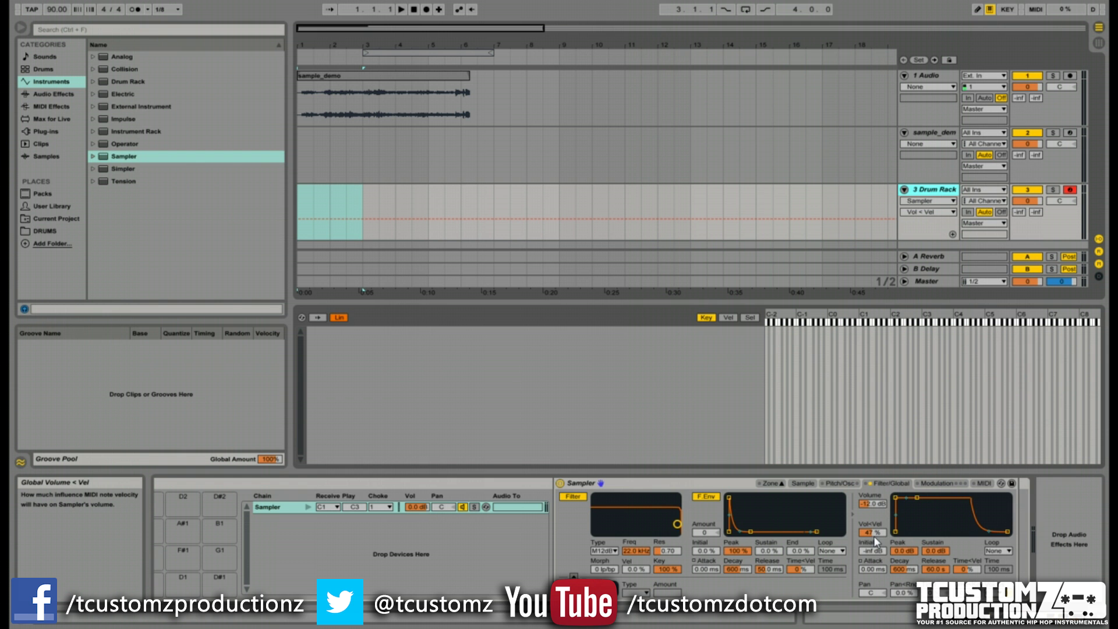
{"action": "left_click", "coordinate": [870, 532]}
{"action": "left_click_drag", "start_coordinate": [870, 536], "coordinate": [877, 536]}
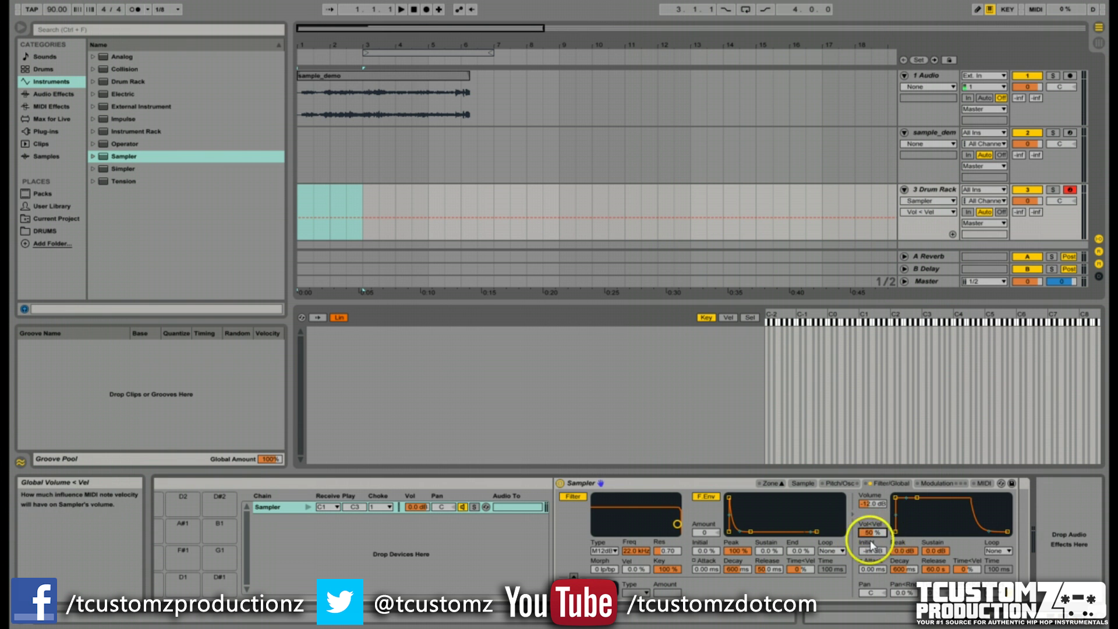
{"action": "scroll", "coordinate": [876, 535], "scroll_direction": "left", "scroll_amount": 3}
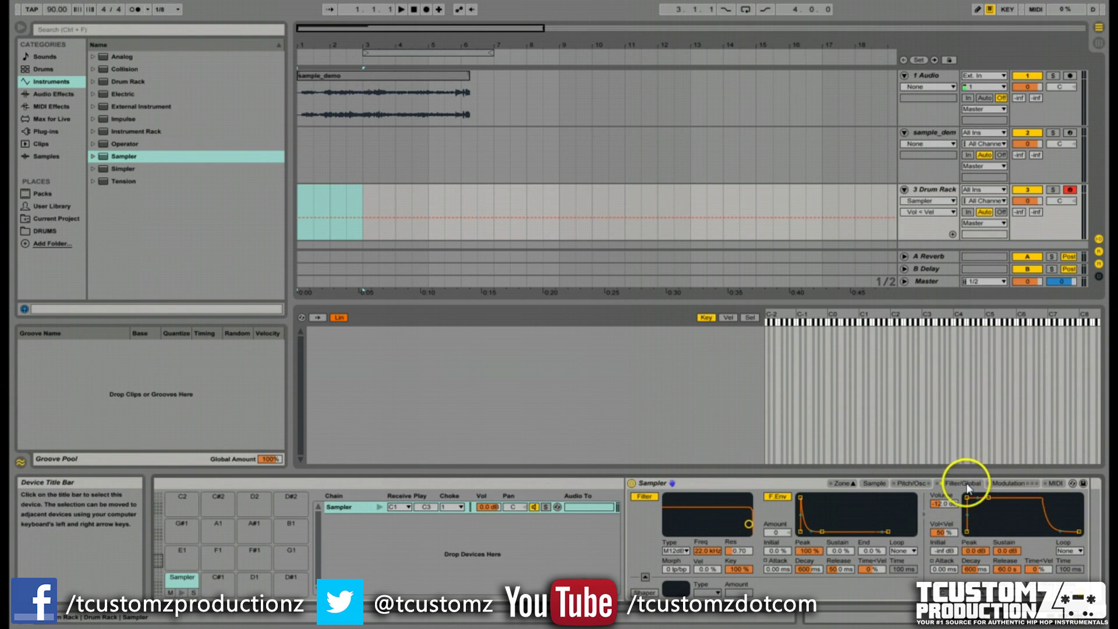
Map the Sampler's envelope Attack to Macro 2, labelled Ve Attack.
{"action": "right_click", "coordinate": [945, 569]}
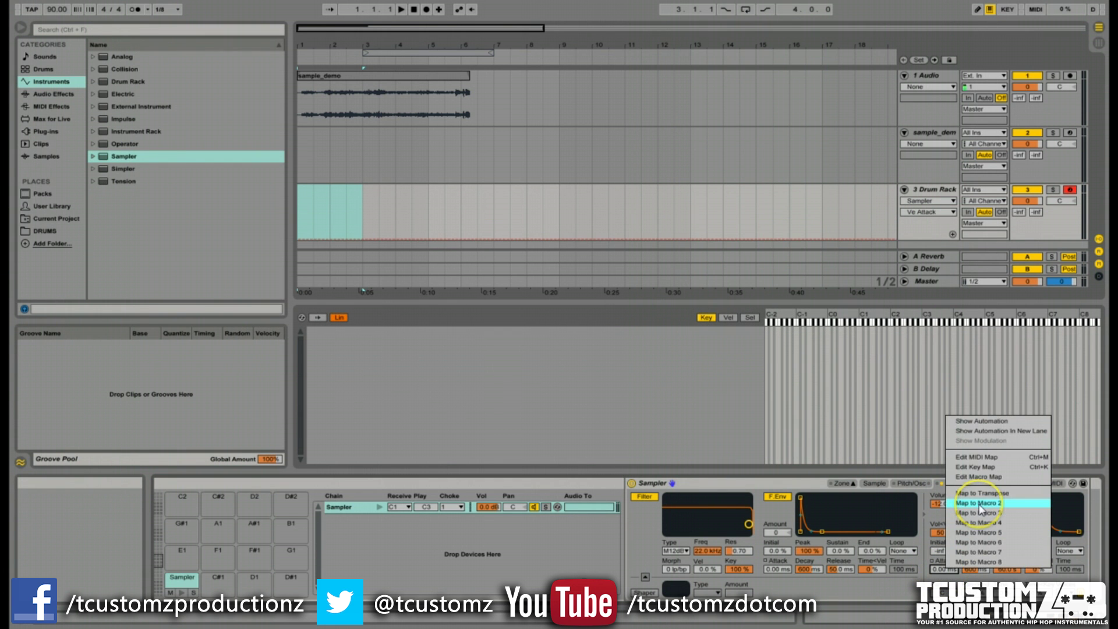
{"action": "left_click", "coordinate": [979, 504]}
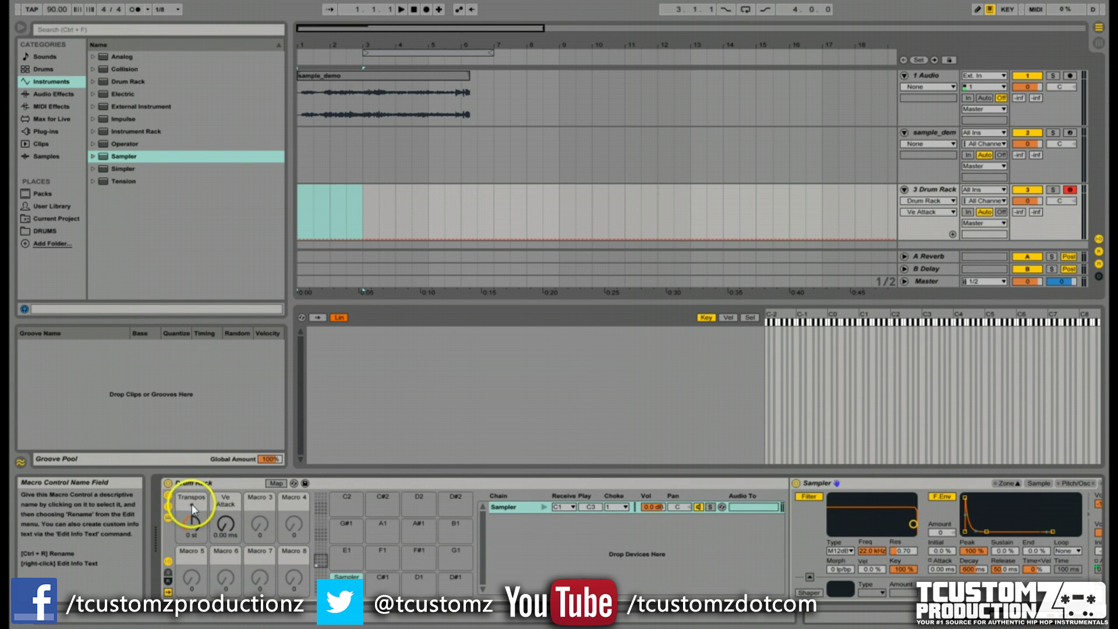
{"action": "left_click", "coordinate": [192, 524]}
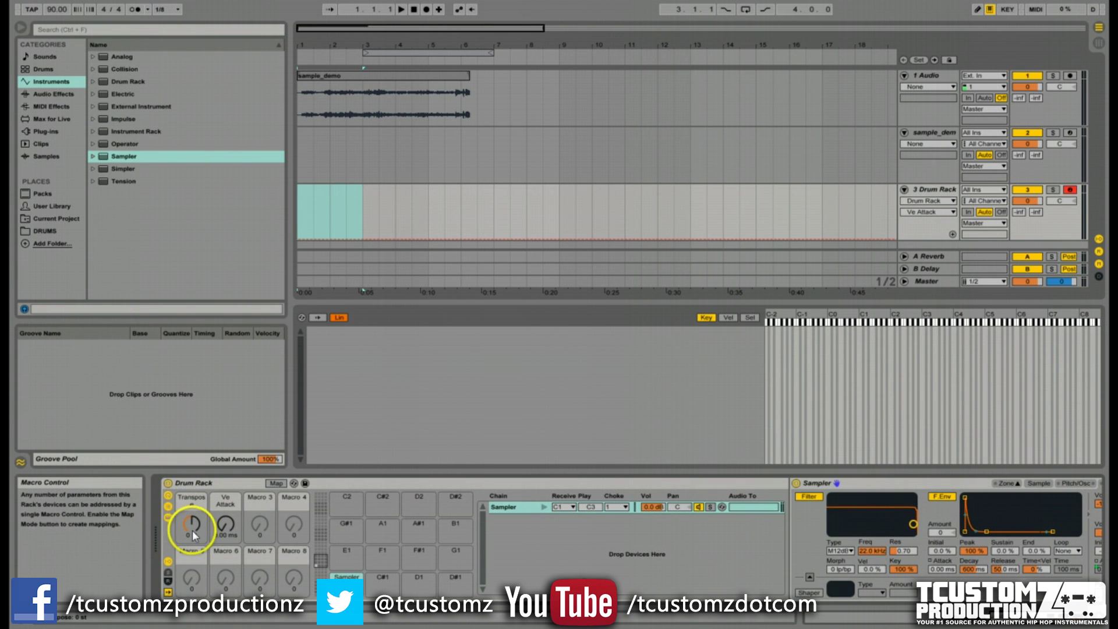
Test the Ve Attack macro between about 22 and 47 ms, then reset it to 0 ms.
{"action": "left_click", "coordinate": [225, 525]}
{"action": "left_click_drag", "start_coordinate": [225, 526], "coordinate": [228, 527]}
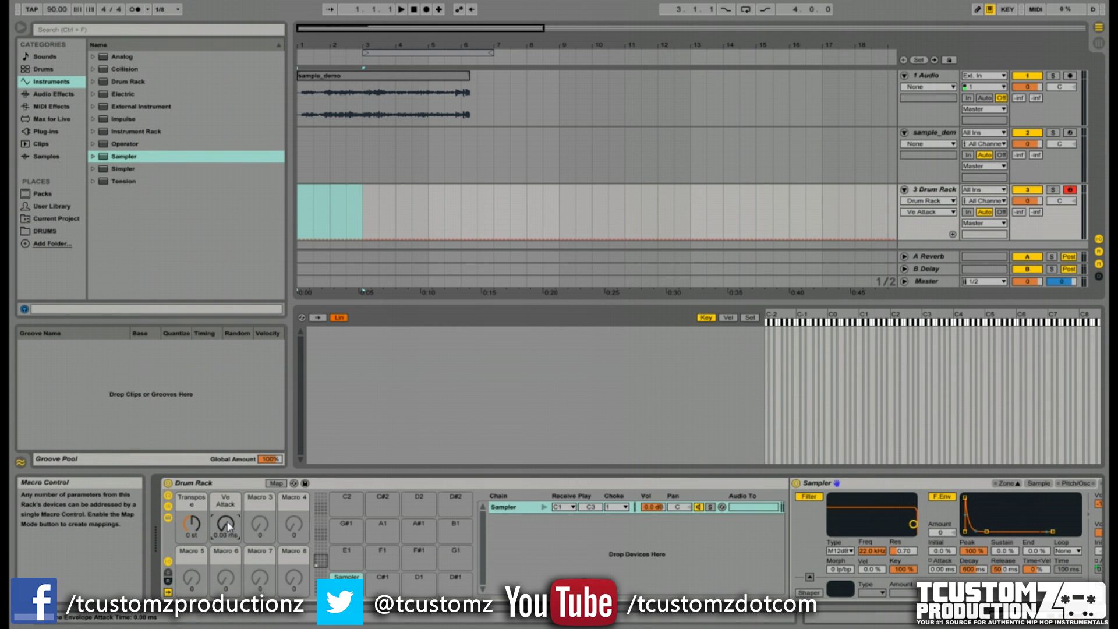
{"action": "left_click_drag", "start_coordinate": [228, 527], "coordinate": [229, 513]}
{"action": "left_click_drag", "start_coordinate": [231, 527], "coordinate": [232, 540]}
{"action": "left_click", "coordinate": [228, 528]}
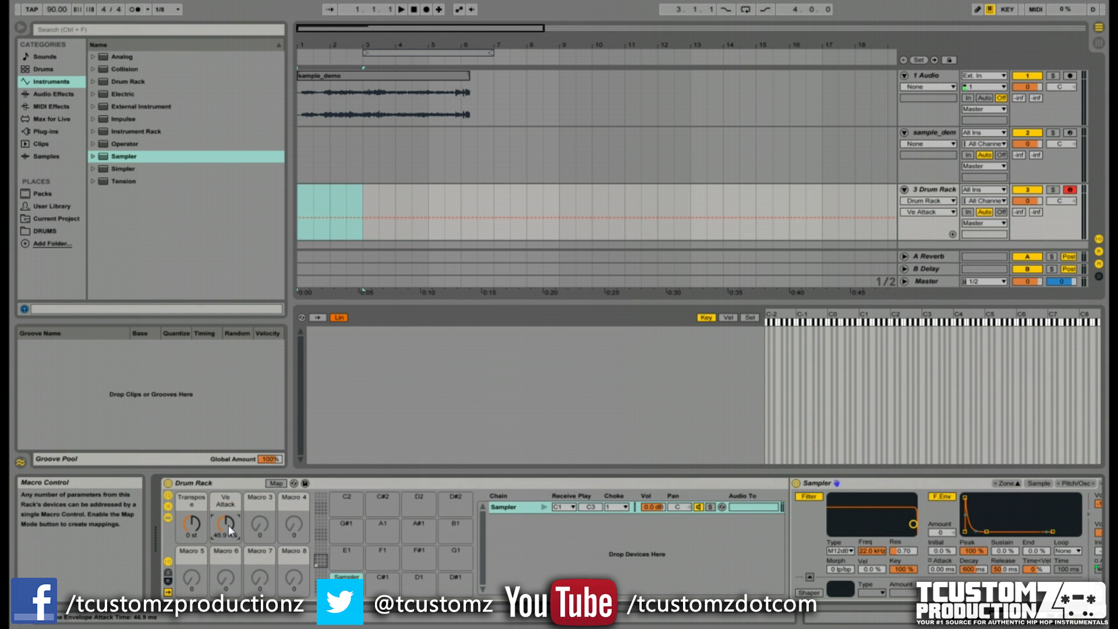
{"action": "left_click_drag", "start_coordinate": [228, 526], "coordinate": [259, 550]}
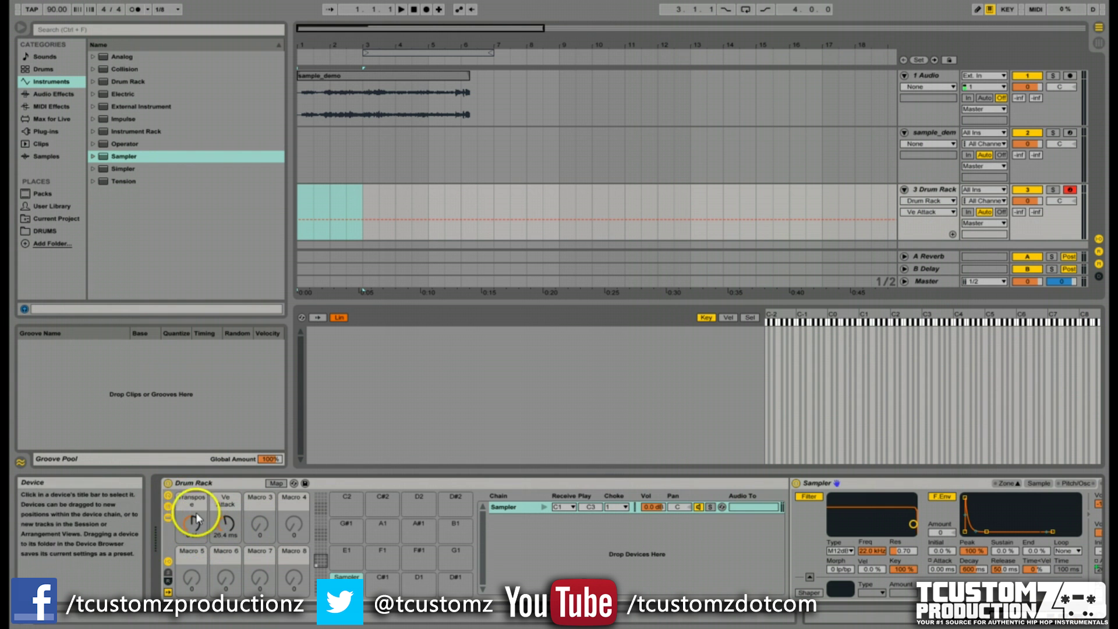
{"action": "left_click", "coordinate": [191, 526]}
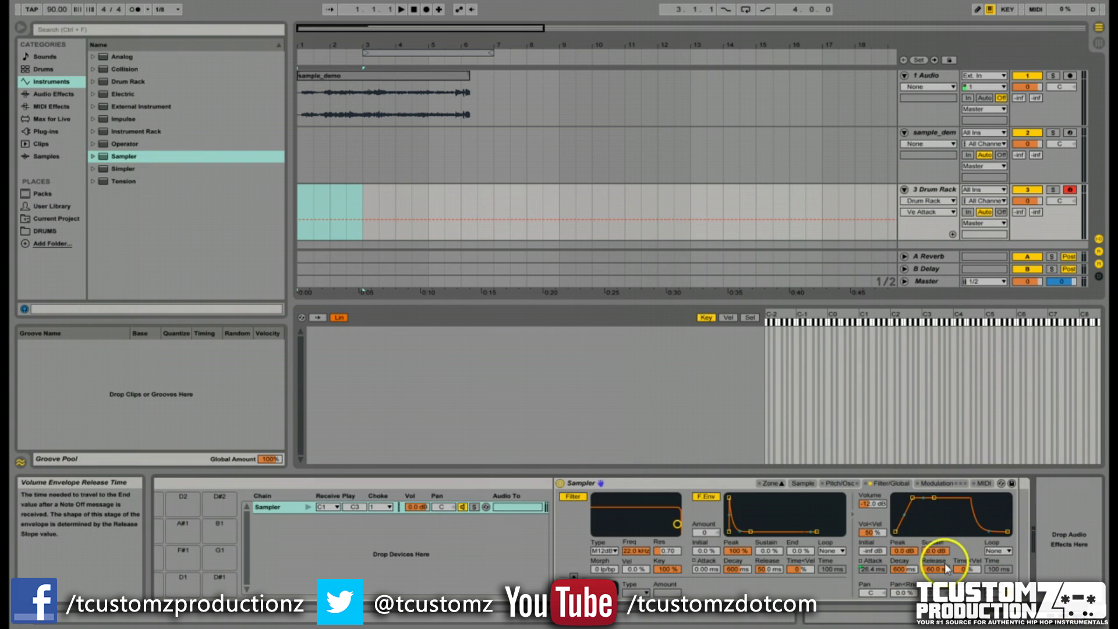
{"action": "scroll", "coordinate": [932, 547], "scroll_direction": "left", "scroll_amount": 3}
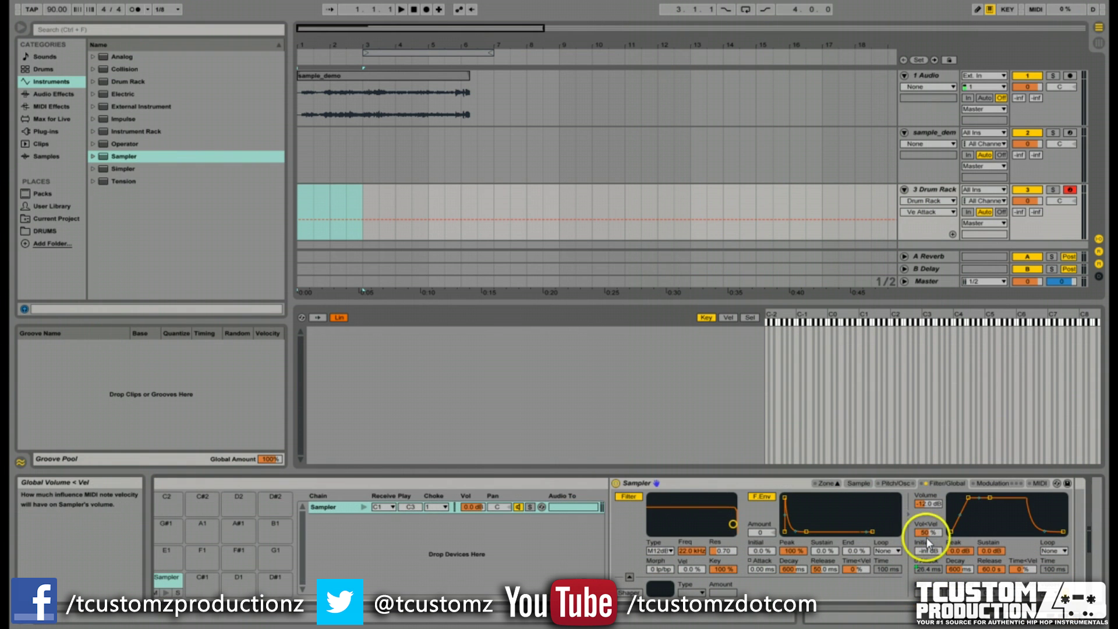
{"action": "scroll", "coordinate": [641, 542], "scroll_direction": "left", "scroll_amount": 8}
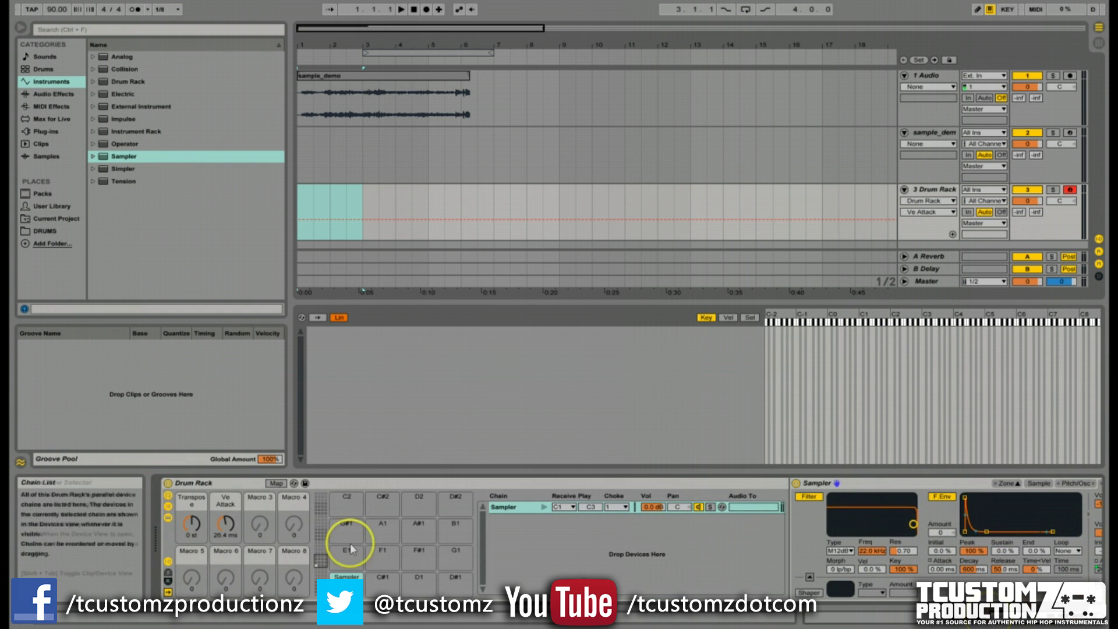
{"action": "left_click", "coordinate": [228, 526]}
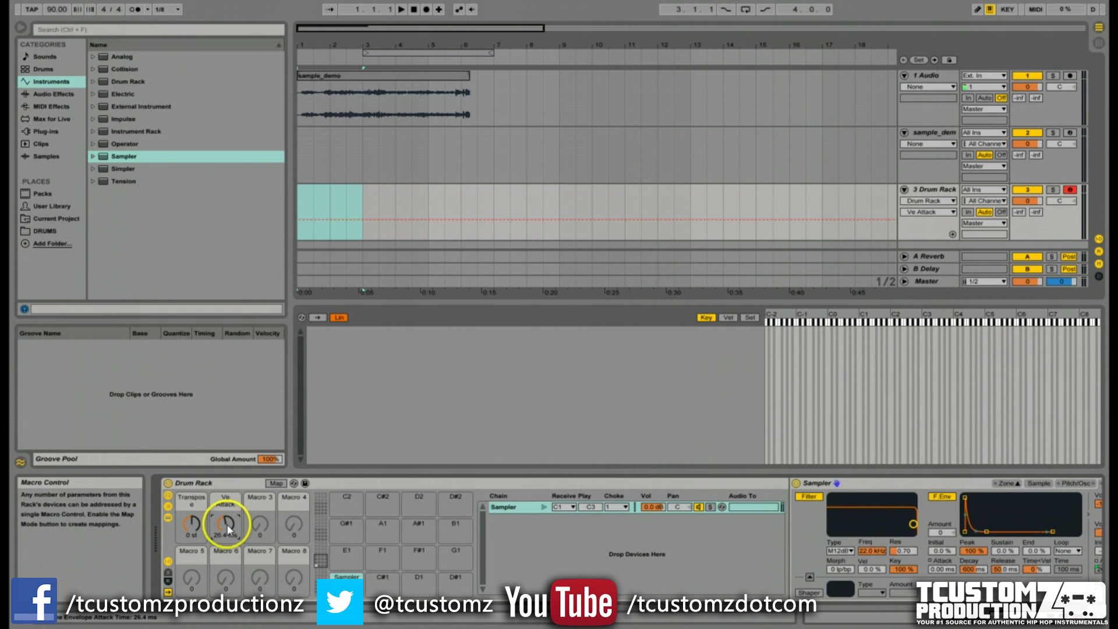
{"action": "left_click_drag", "start_coordinate": [228, 527], "coordinate": [224, 559]}
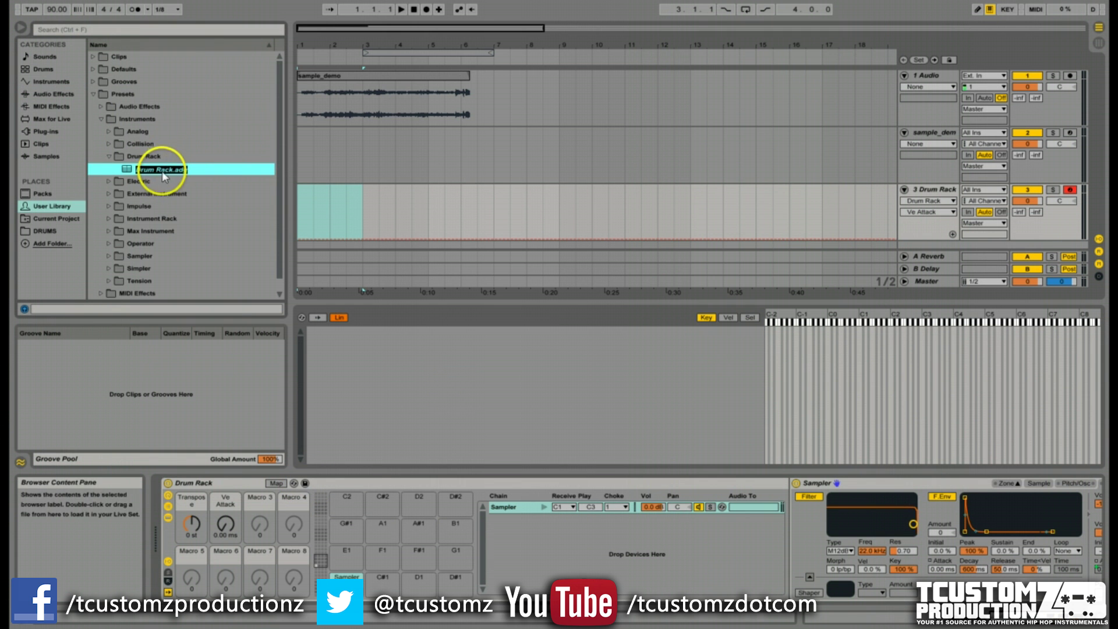
Rename the Drum Rack preset to custom_slice_demo.adg.
{"action": "left_click_drag", "start_coordinate": [170, 169], "coordinate": [149, 175]}
{"action": "type", "text": "custom_slice_demo"}
{"action": "key", "text": "Return"}
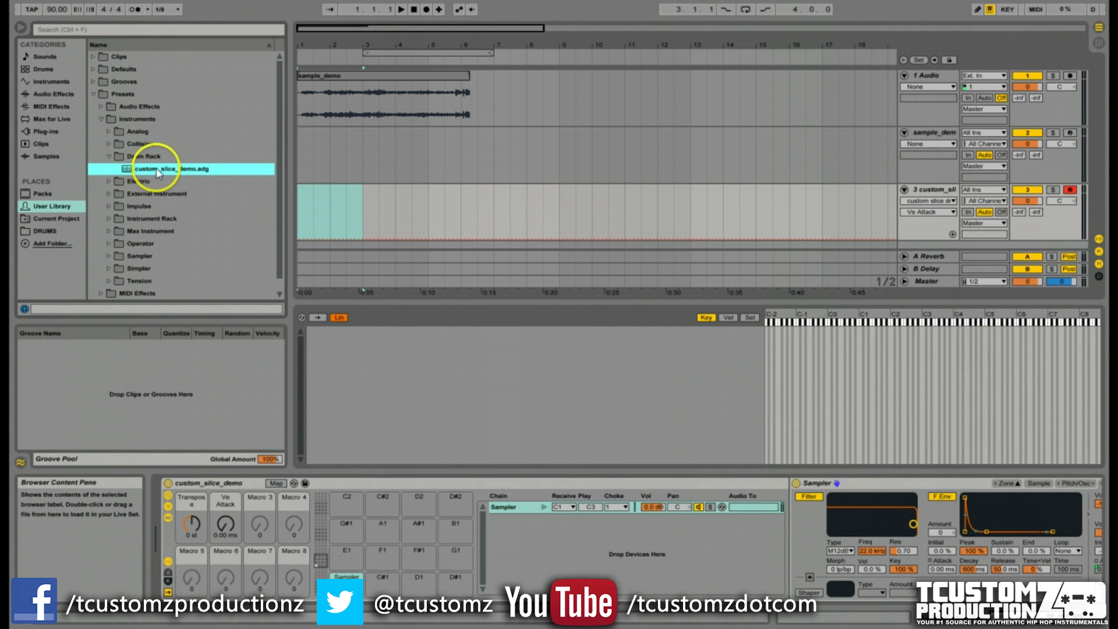
Expand User Library Defaults > Slicing and the Presets folder to locate custom_slice_demo.adg.
{"action": "double_click", "coordinate": [97, 69]}
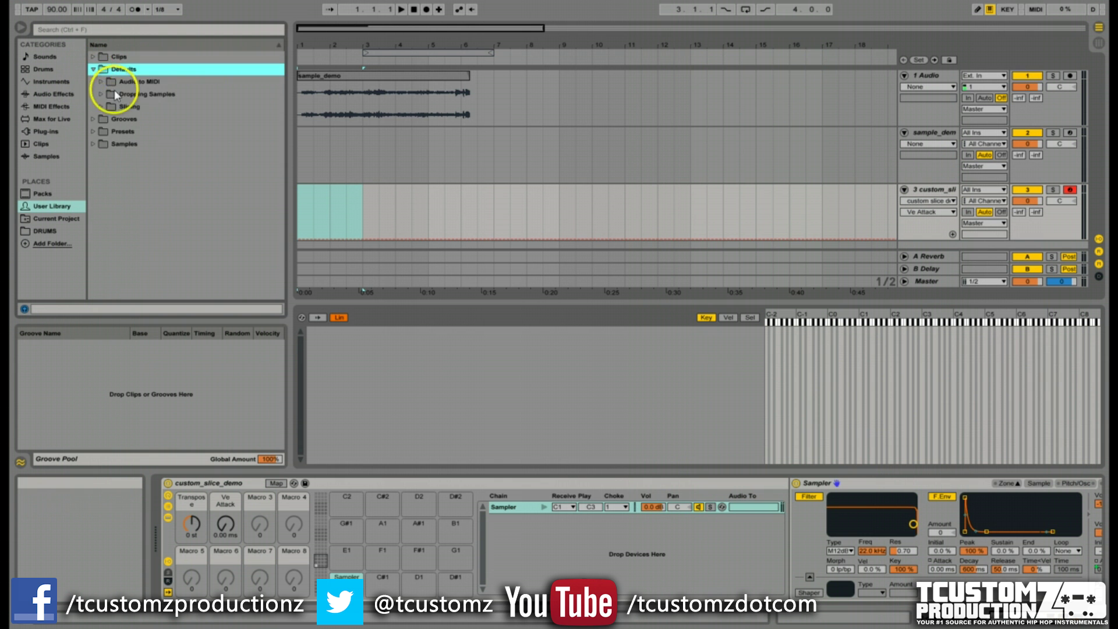
{"action": "double_click", "coordinate": [111, 106]}
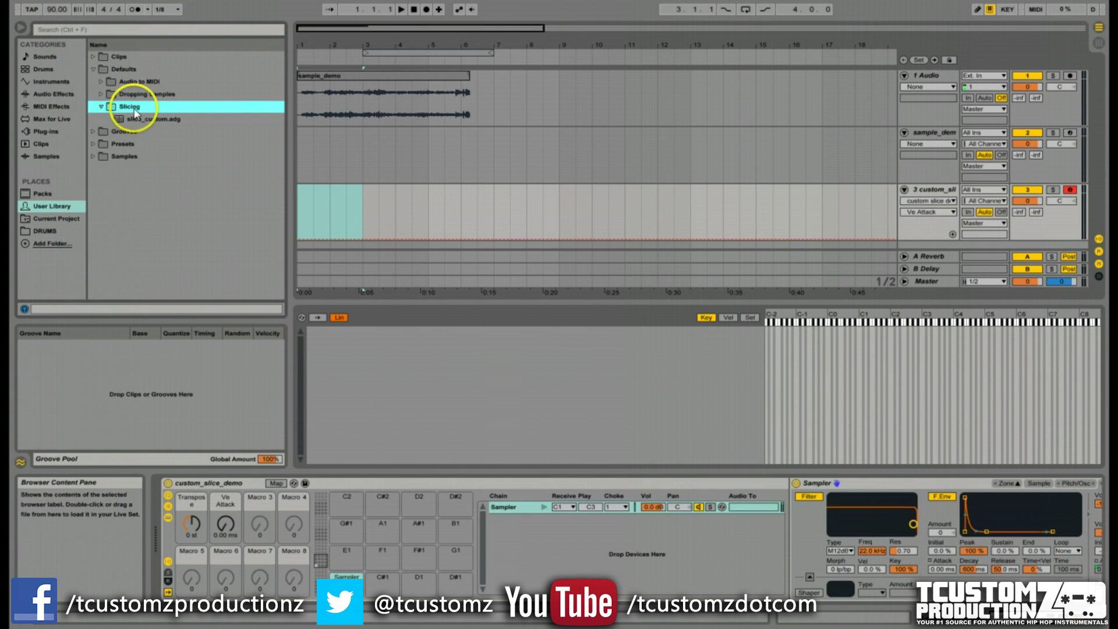
{"action": "left_click", "coordinate": [92, 70]}
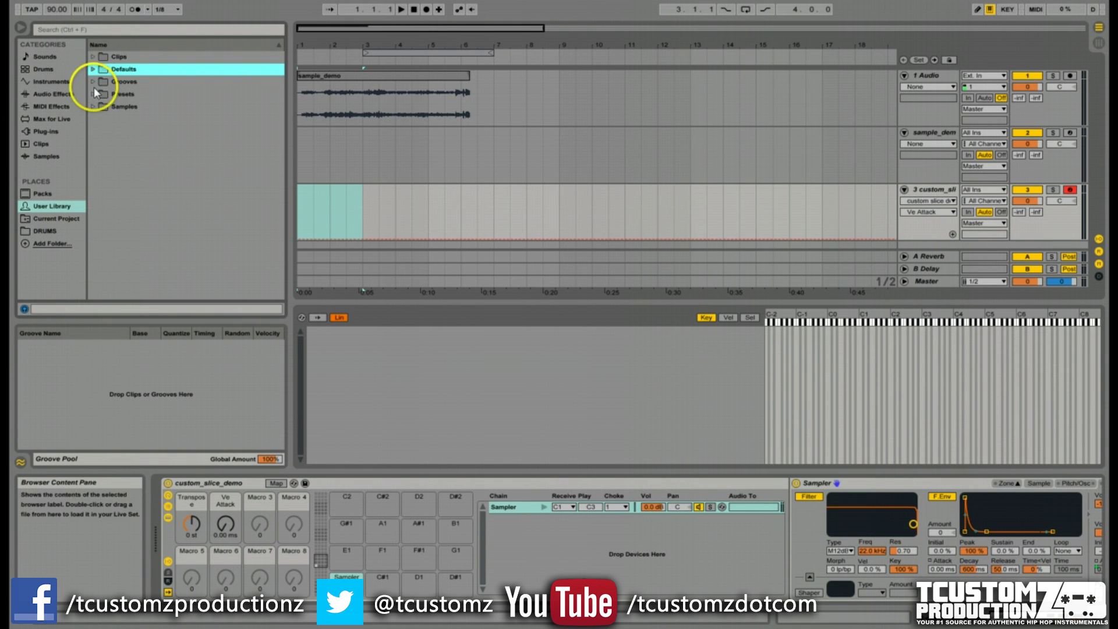
{"action": "left_click", "coordinate": [93, 70]}
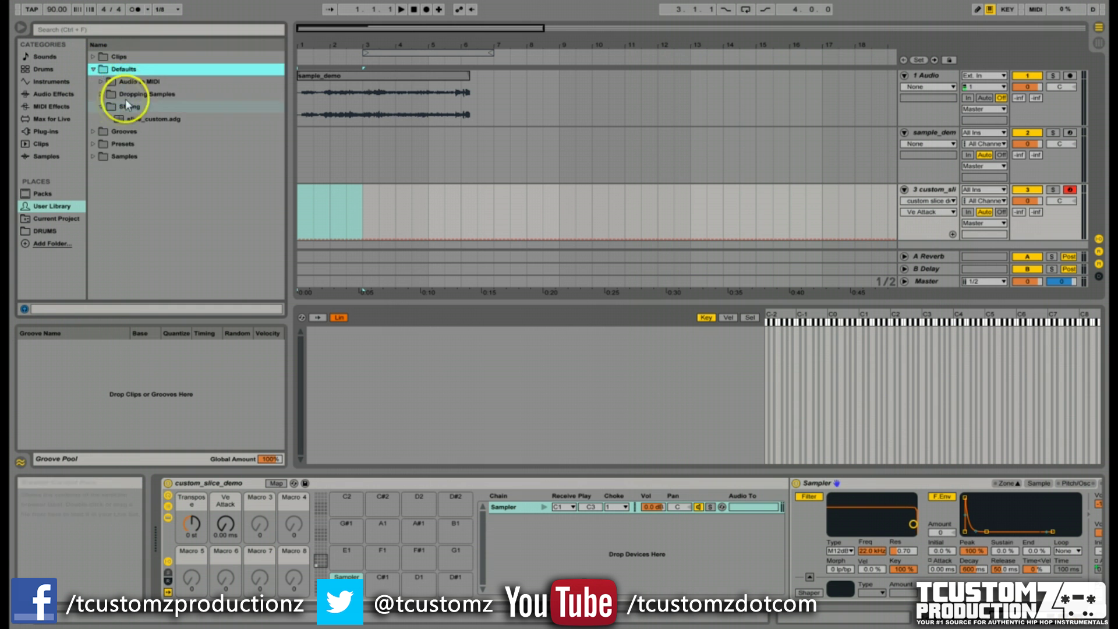
{"action": "left_click", "coordinate": [132, 108]}
{"action": "left_click", "coordinate": [92, 70]}
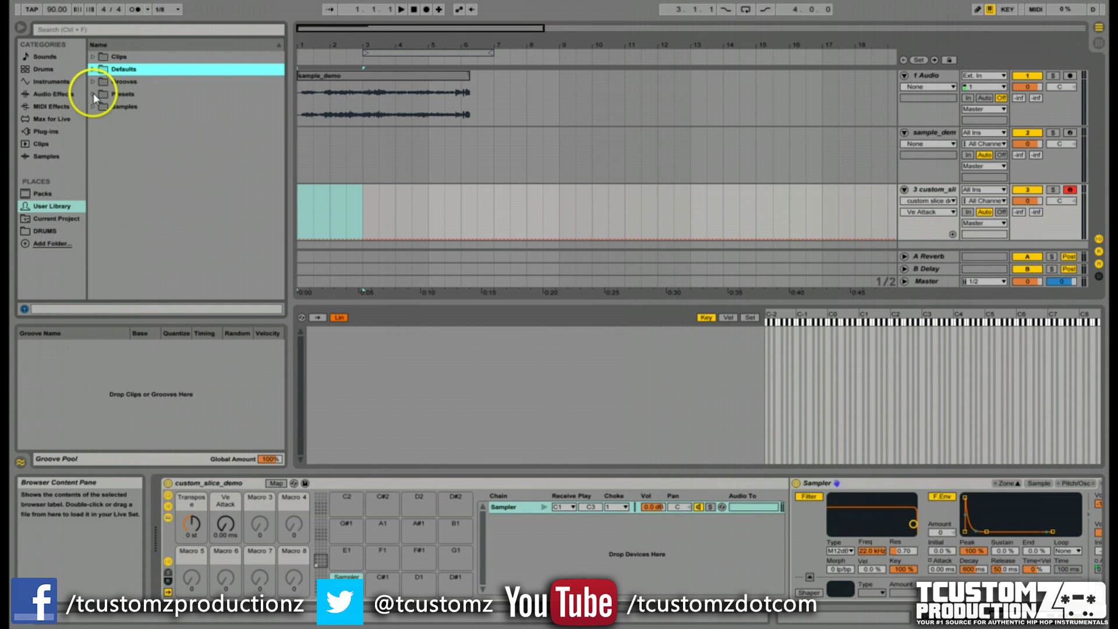
{"action": "left_click", "coordinate": [93, 94]}
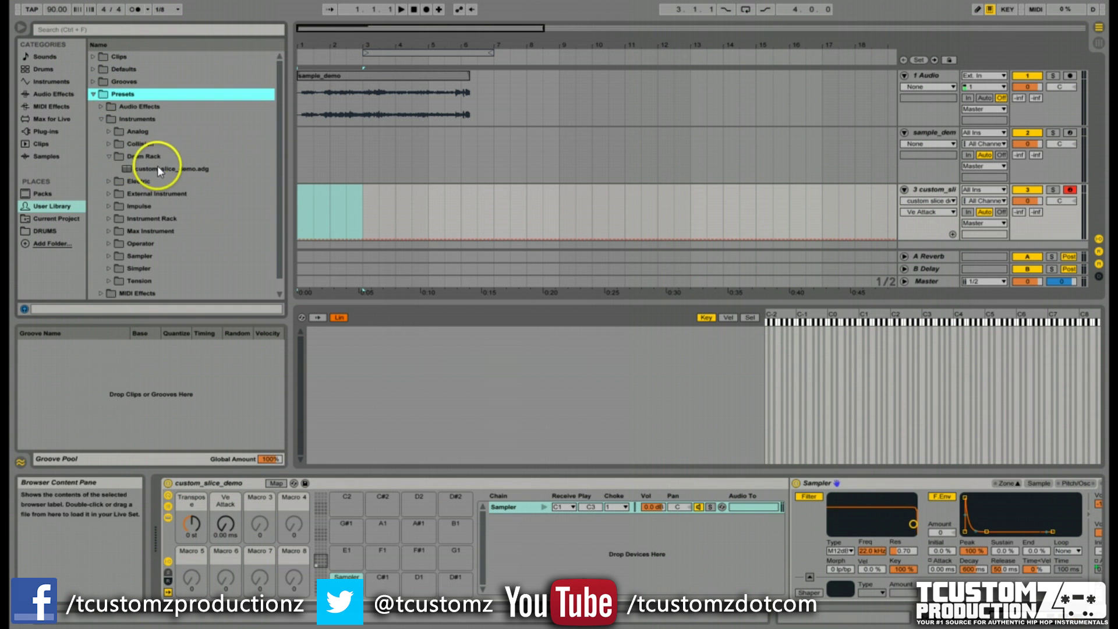
Copy custom_slice_demo.adg into Defaults > Slicing, verify it, and show the sample_demo clip's waveform.
{"action": "left_click", "coordinate": [175, 172]}
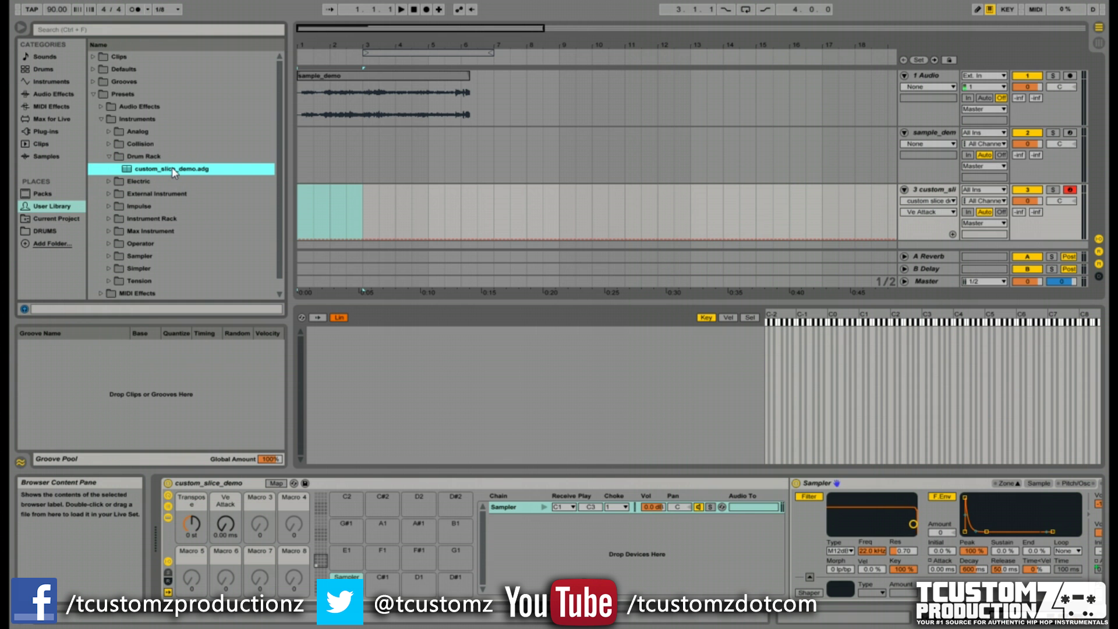
{"action": "left_click_drag", "start_coordinate": [174, 171], "coordinate": [129, 106]}
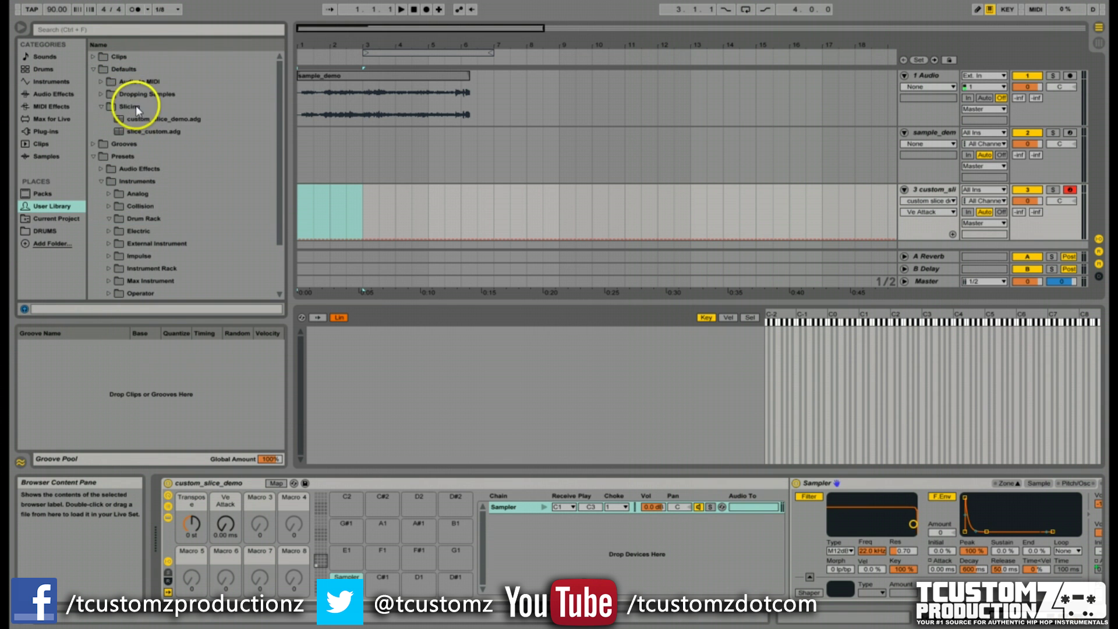
{"action": "left_click", "coordinate": [134, 107]}
{"action": "left_click", "coordinate": [101, 107]}
{"action": "left_click", "coordinate": [102, 108]}
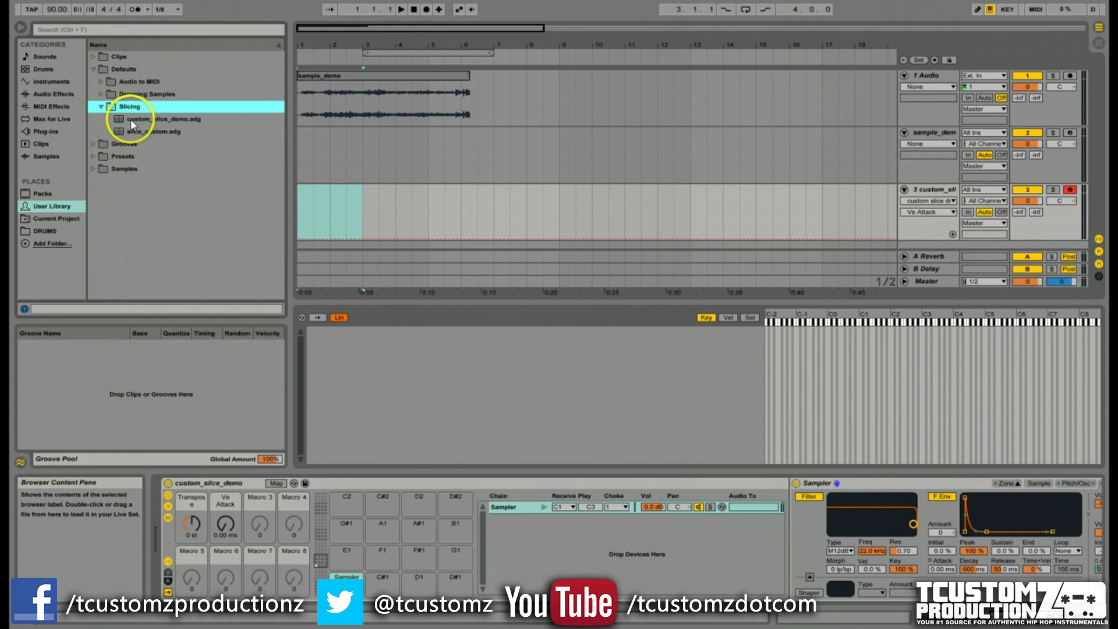
{"action": "left_click", "coordinate": [135, 118]}
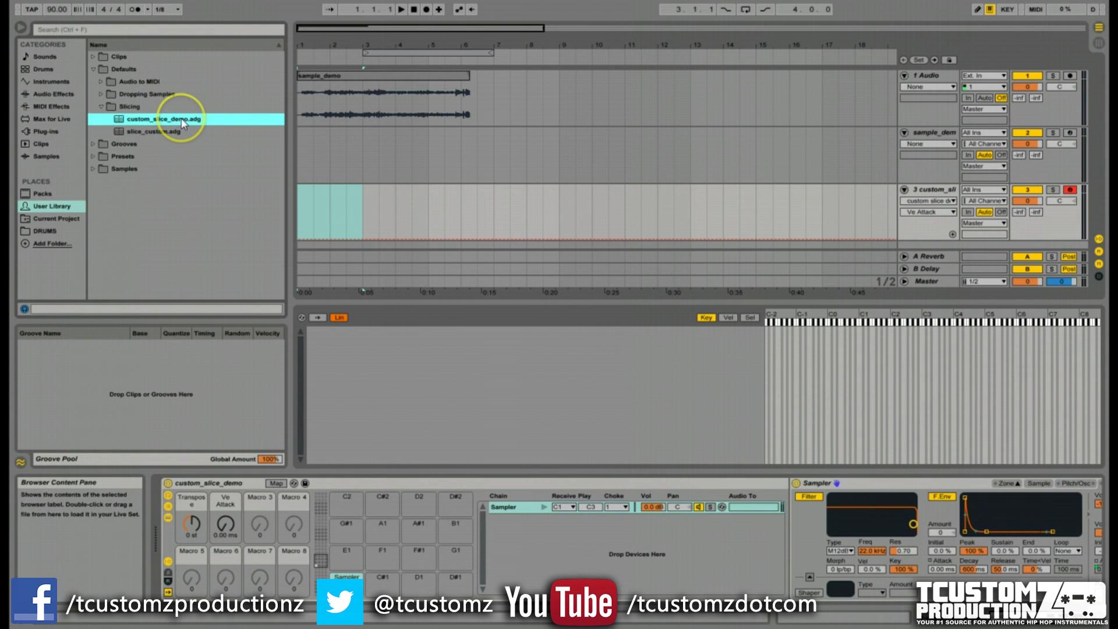
{"action": "double_click", "coordinate": [411, 75]}
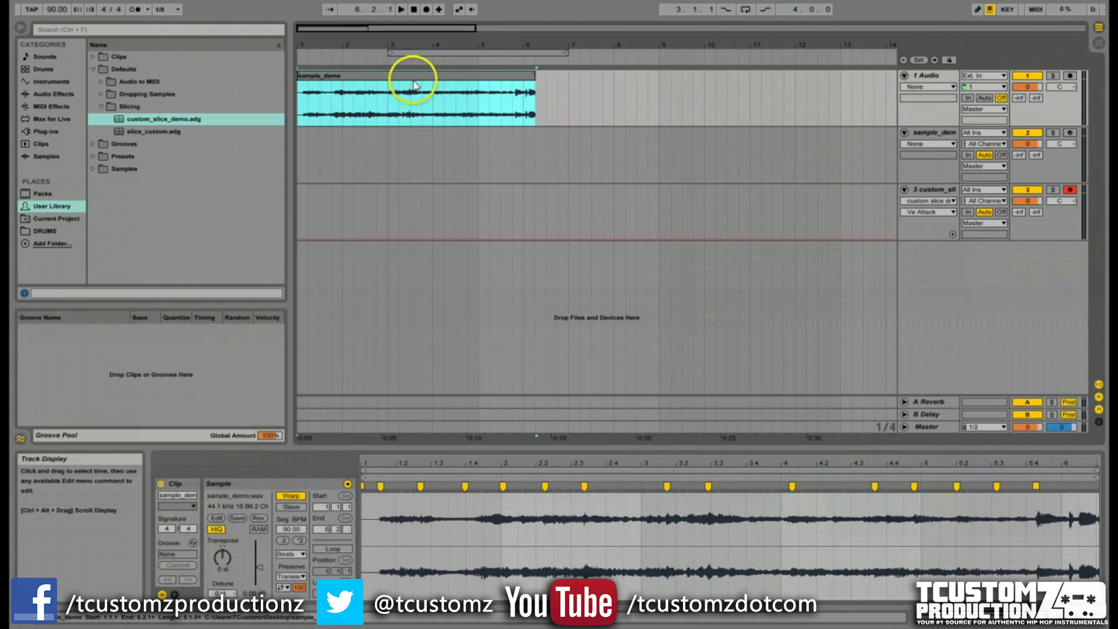
Slice the sample_demo clip to a new MIDI track using the custom slice demo preset.
{"action": "right_click", "coordinate": [370, 92]}
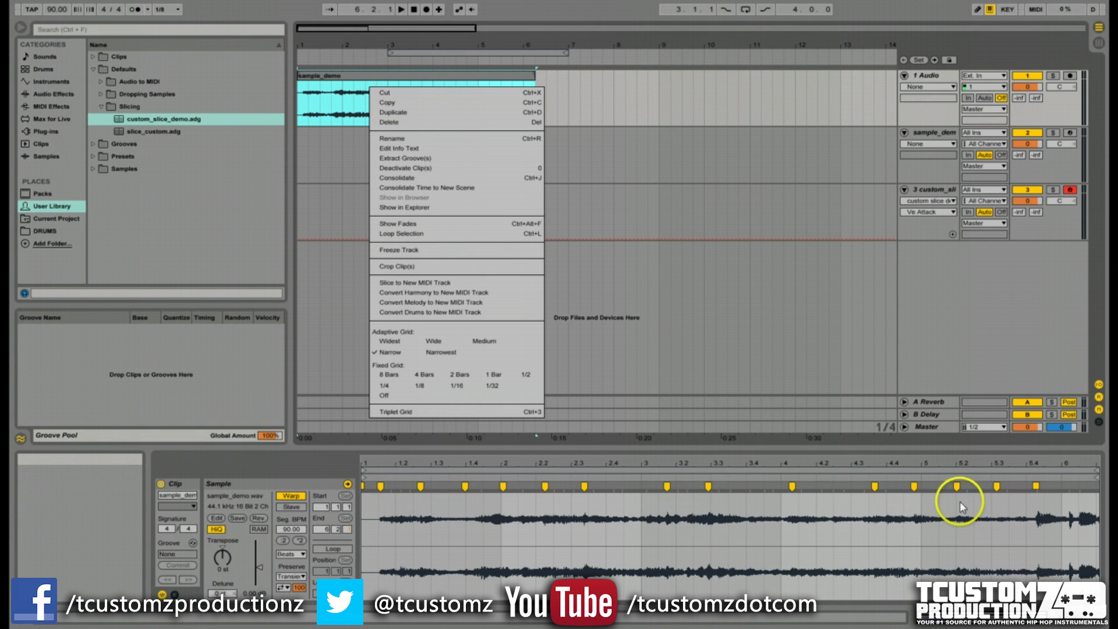
{"action": "left_click", "coordinate": [450, 283]}
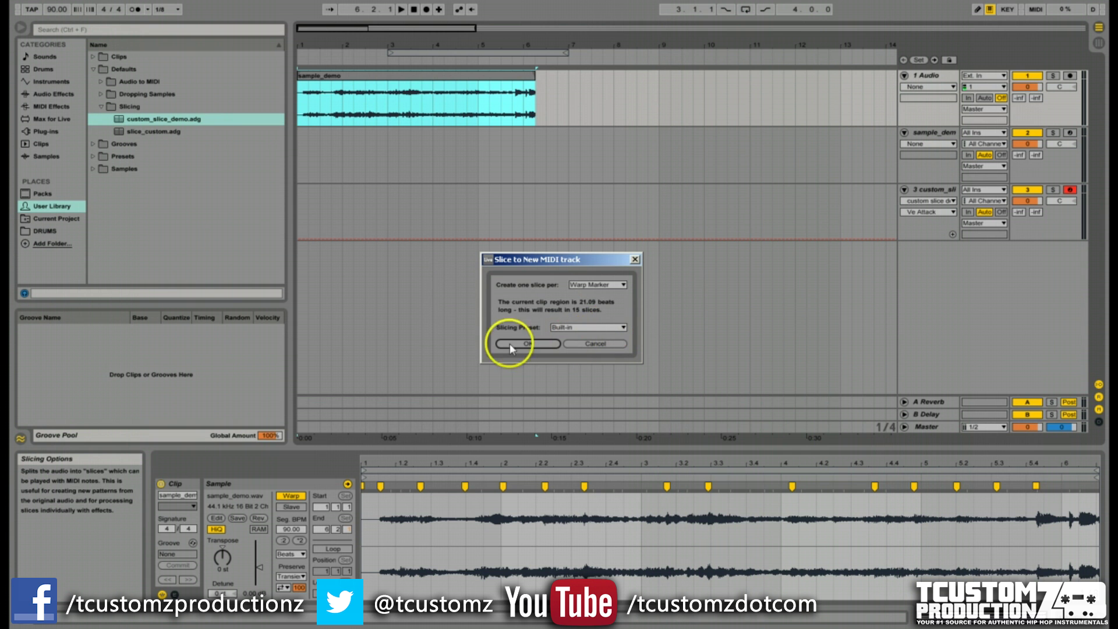
{"action": "left_click", "coordinate": [608, 330]}
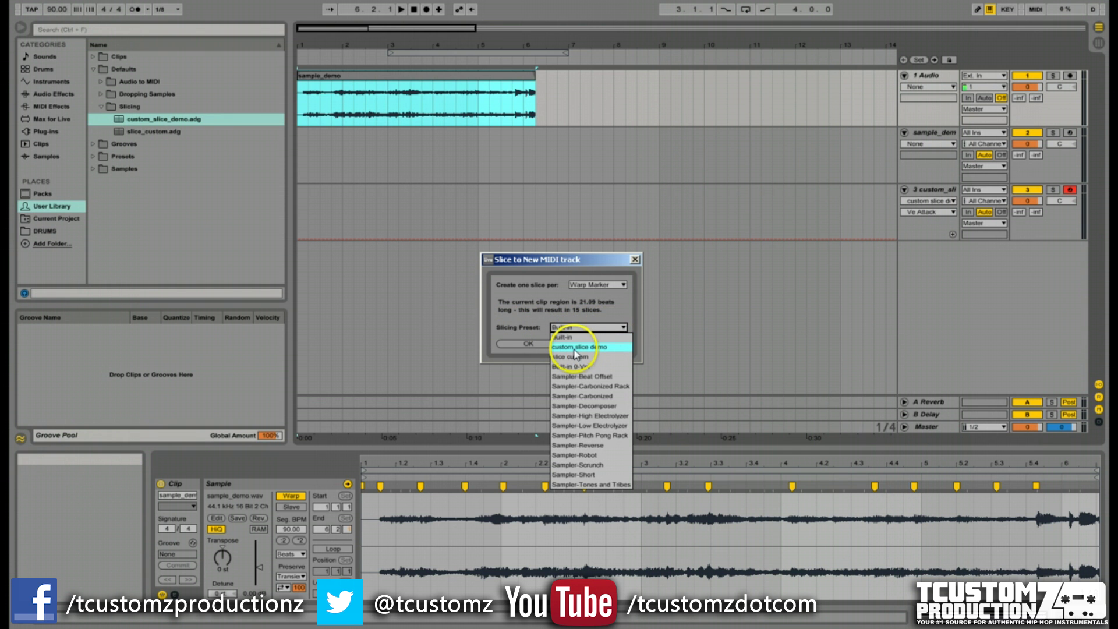
{"action": "left_click", "coordinate": [606, 348]}
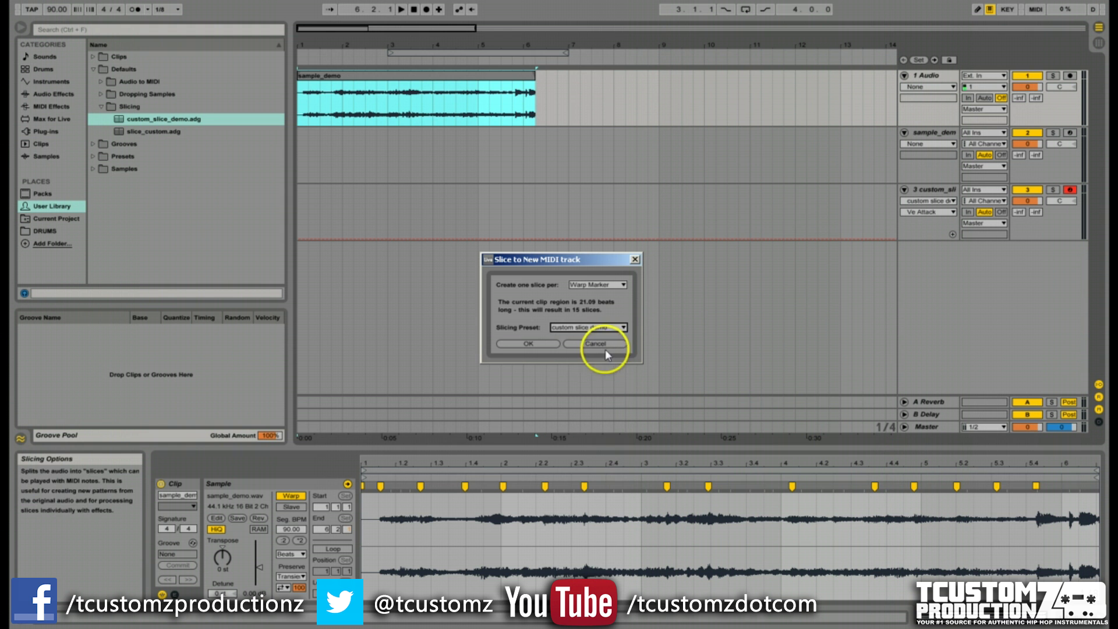
{"action": "left_click", "coordinate": [528, 343]}
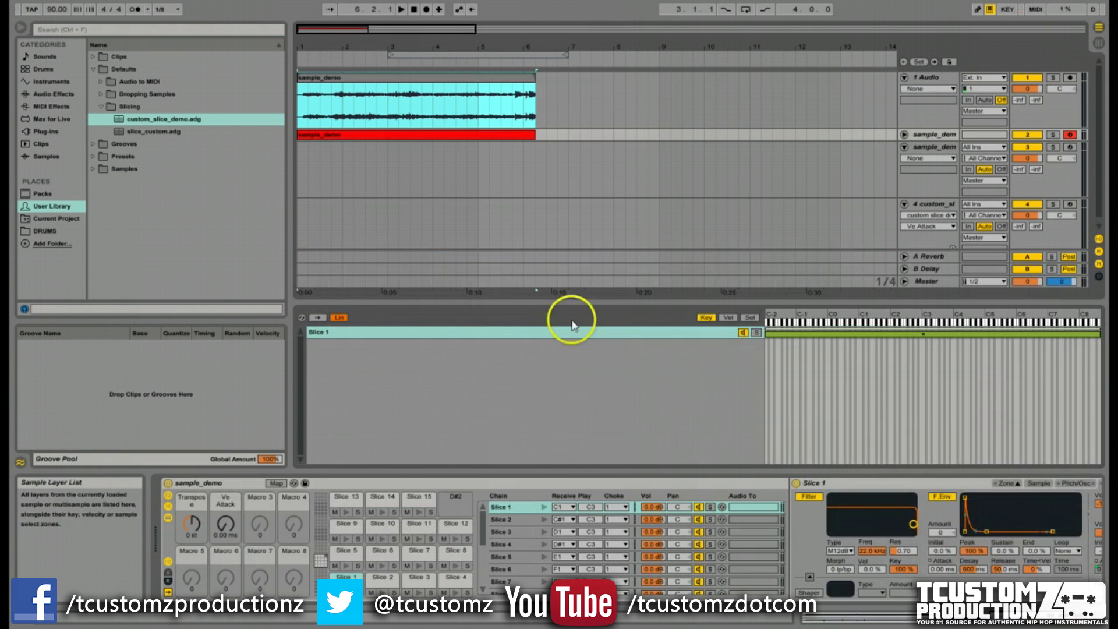
Unfold track 2 and delete its MIDI slice clip.
{"action": "left_click", "coordinate": [904, 134]}
{"action": "left_click", "coordinate": [433, 138]}
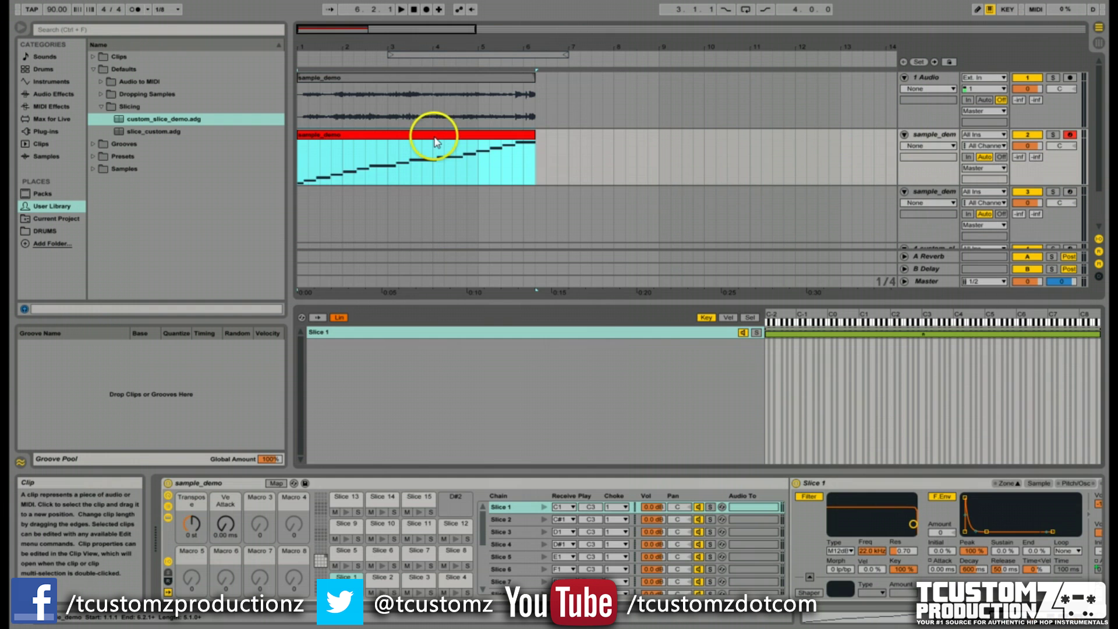
{"action": "left_click_drag", "start_coordinate": [435, 137], "coordinate": [529, 143]}
{"action": "key", "text": "Delete"}
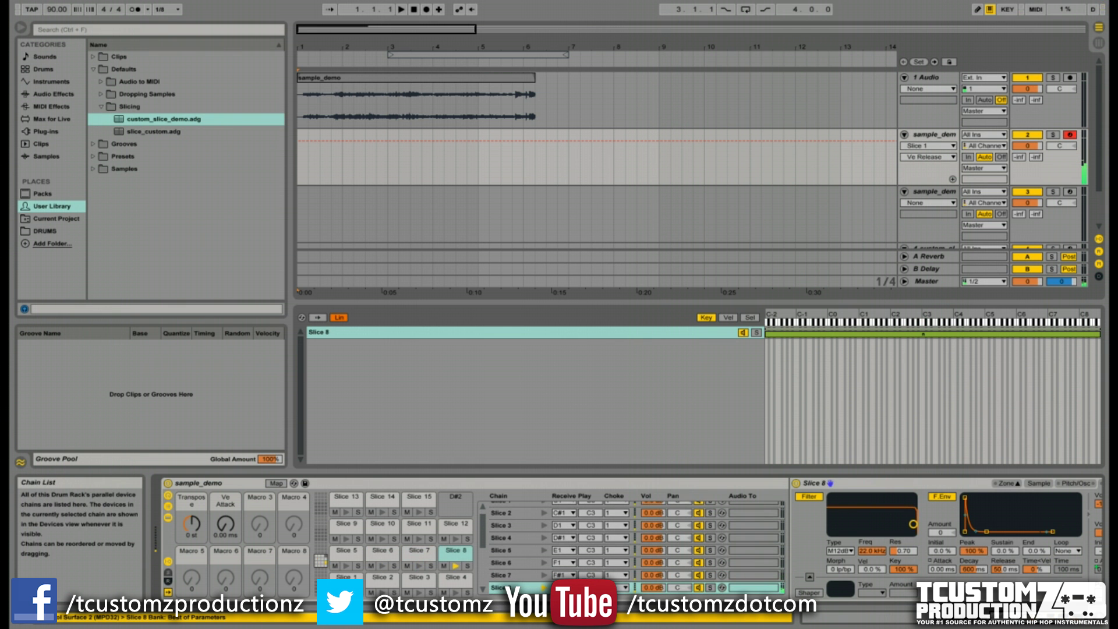
Set the Drum Rack's Transpose macro to +3 st and Ve Attack to 35.2 ms.
{"action": "left_click", "coordinate": [204, 529]}
{"action": "left_click", "coordinate": [196, 526]}
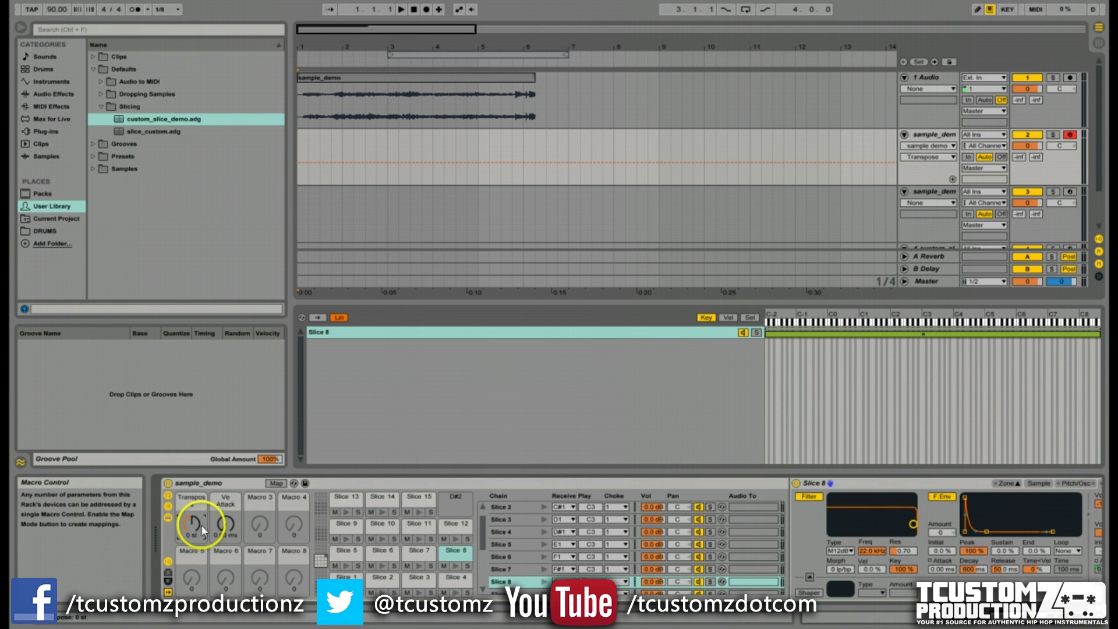
{"action": "left_click_drag", "start_coordinate": [196, 526], "coordinate": [197, 525]}
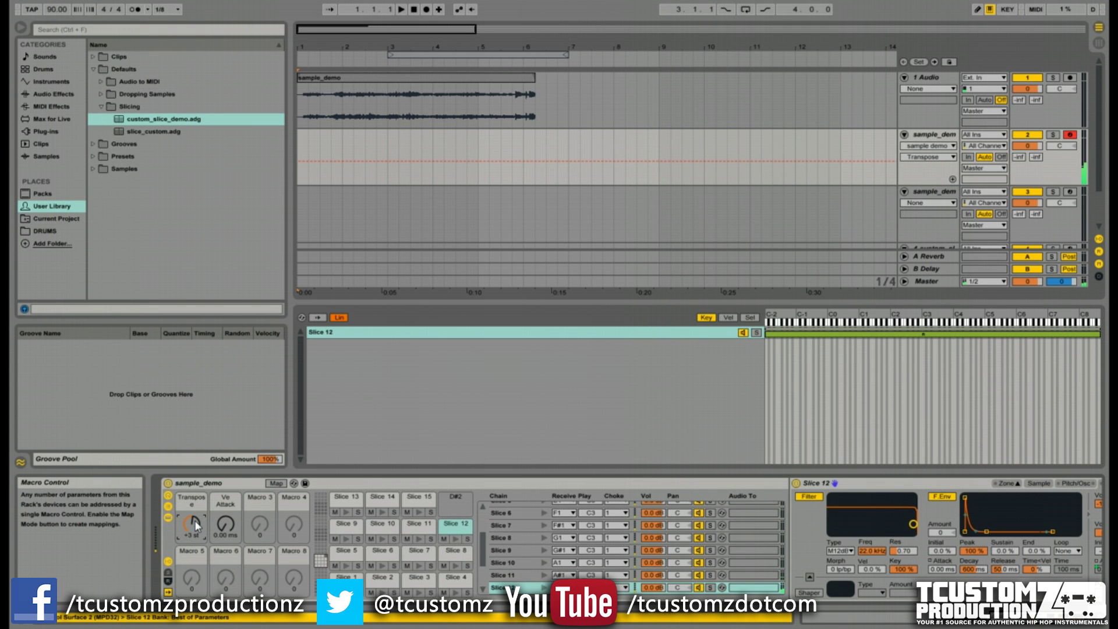
{"action": "left_click", "coordinate": [227, 527]}
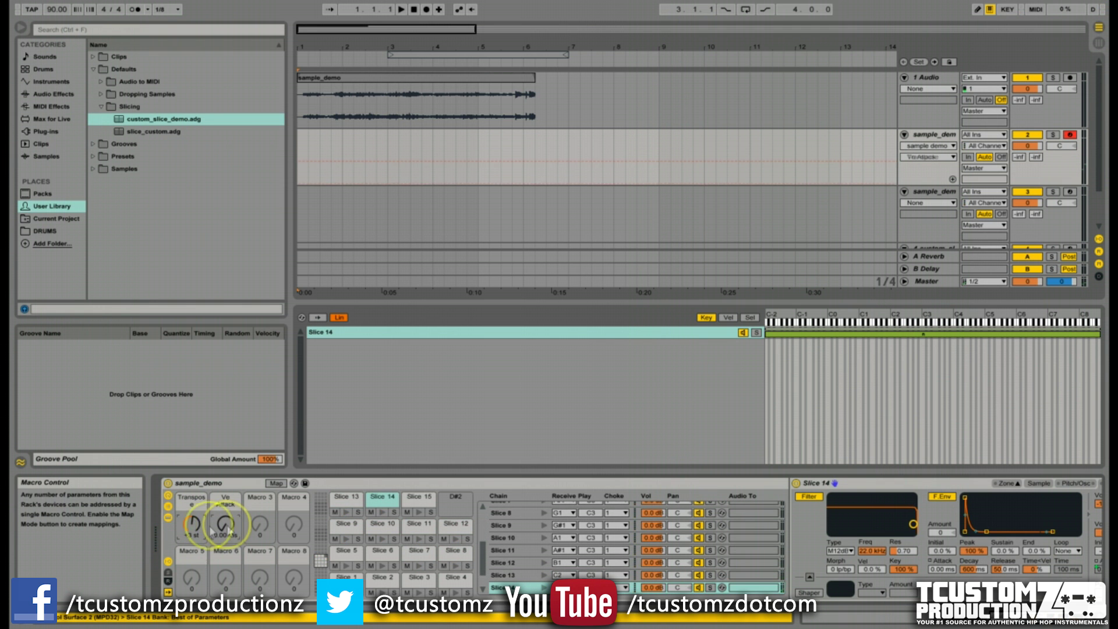
{"action": "left_click_drag", "start_coordinate": [228, 530], "coordinate": [228, 508]}
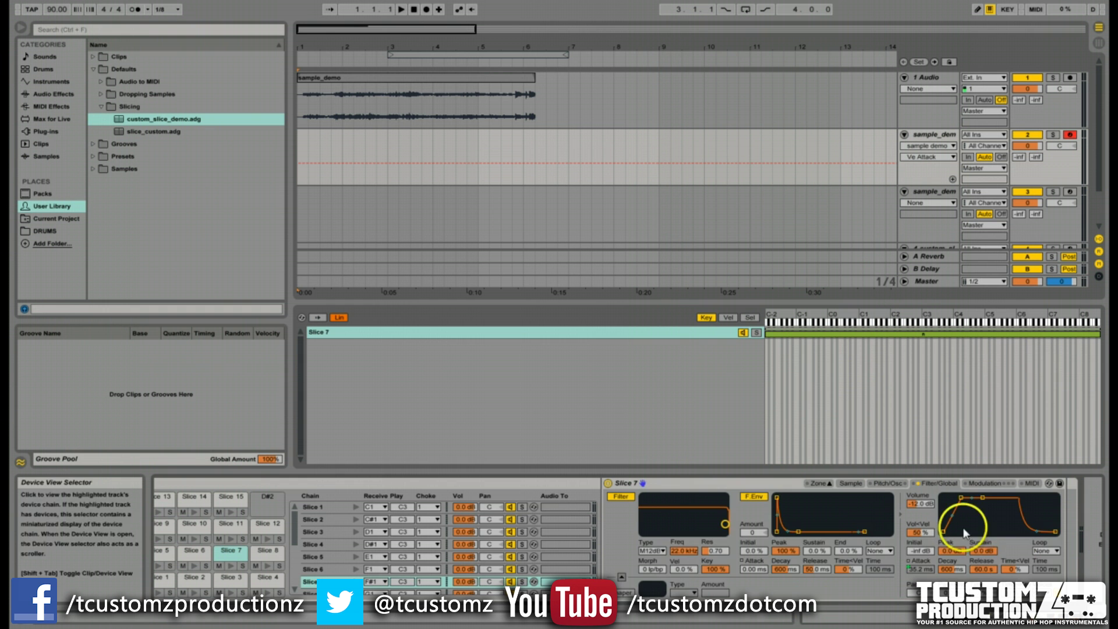
Show Slice 7's sample waveform and scroll the Device View across the Drum Rack macros and pads.
{"action": "left_click", "coordinate": [851, 484]}
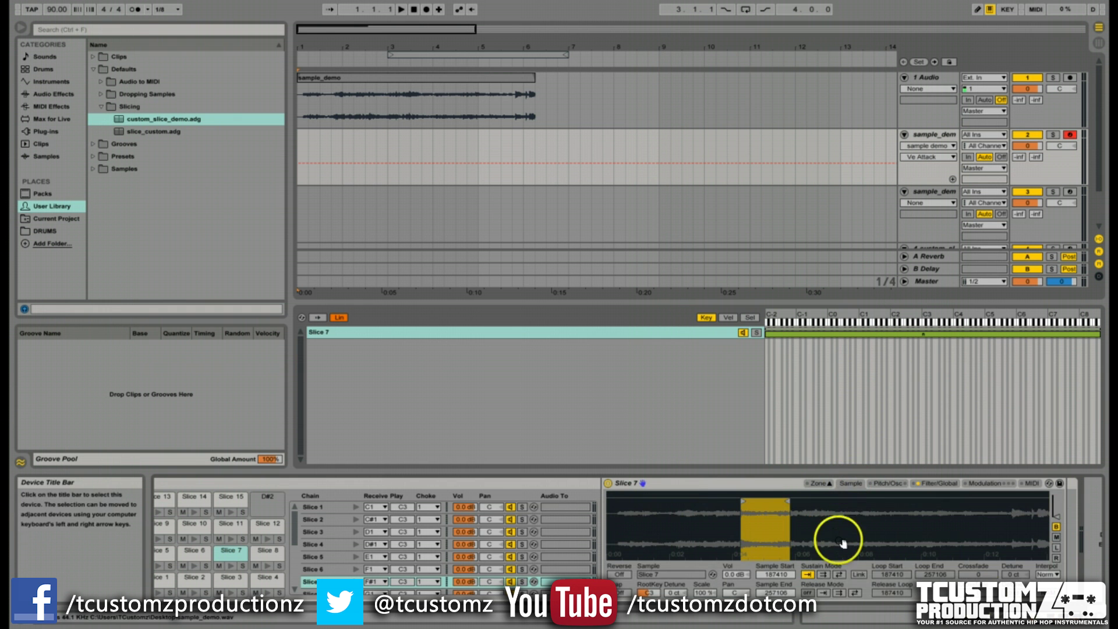
{"action": "scroll", "coordinate": [361, 512], "scroll_direction": "left", "scroll_amount": 5}
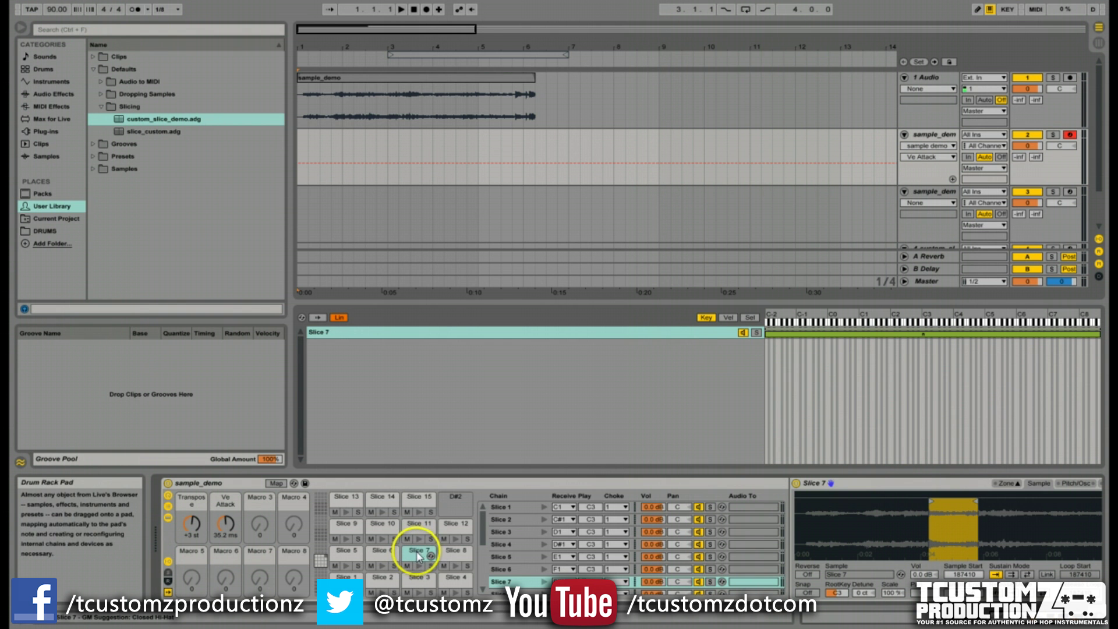
{"action": "left_click", "coordinate": [677, 584]}
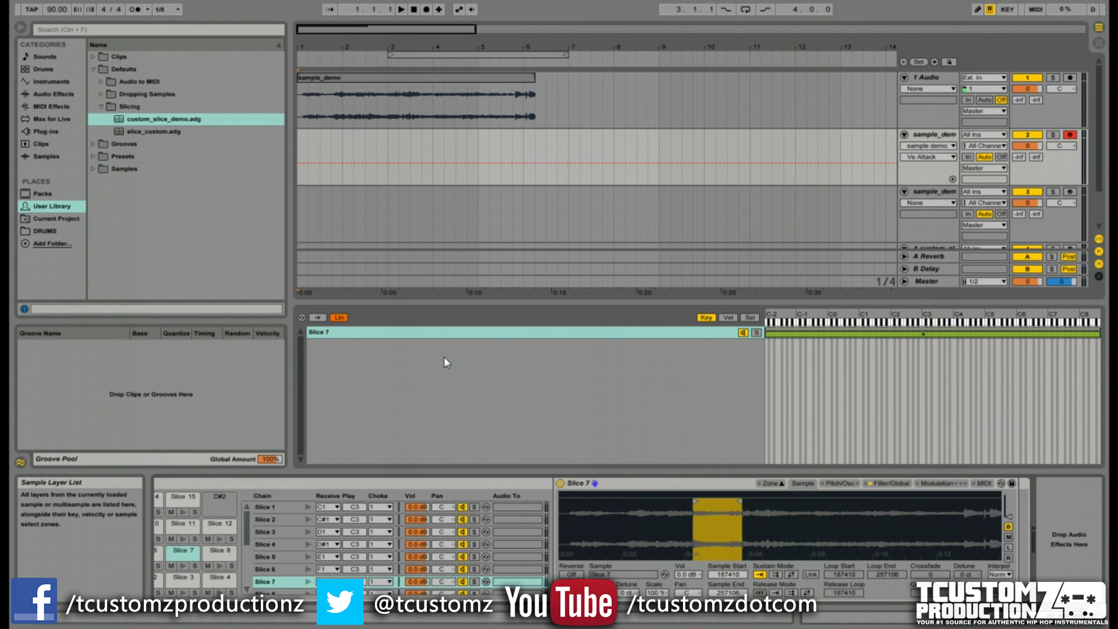
{"action": "scroll", "coordinate": [283, 537], "scroll_direction": "up", "scroll_amount": 3}
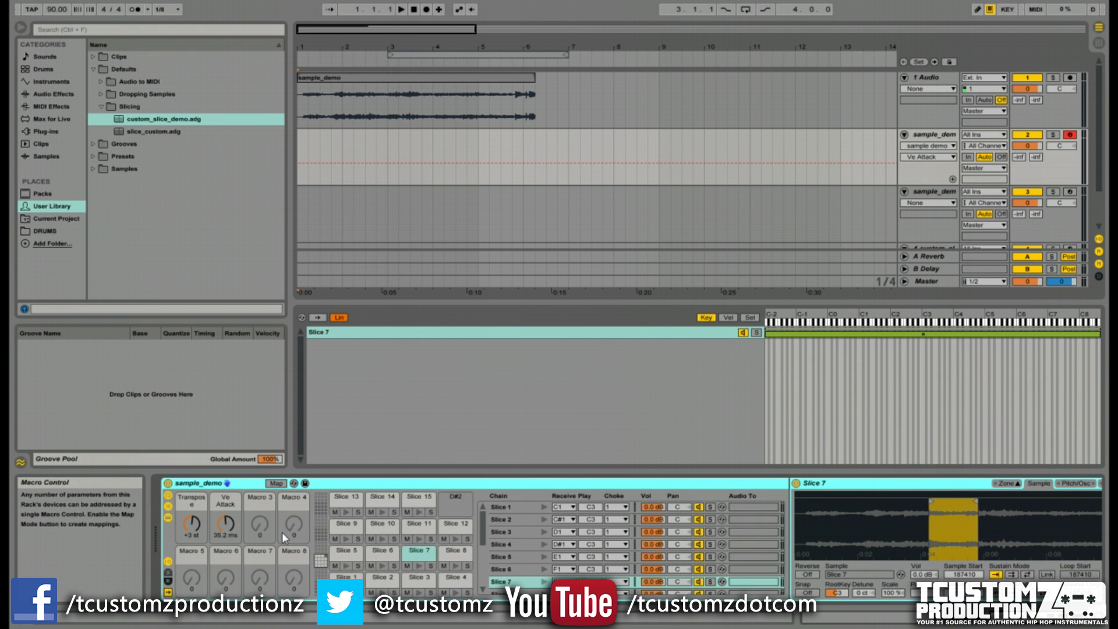
{"action": "scroll", "coordinate": [283, 537], "scroll_direction": "down", "scroll_amount": 3}
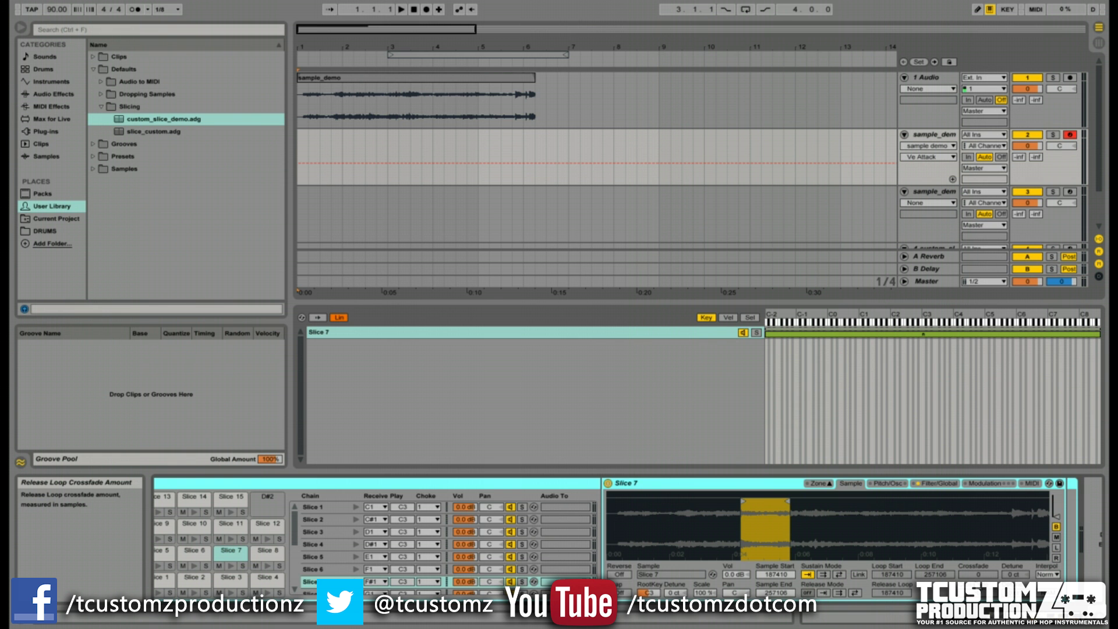
{"action": "scroll", "coordinate": [349, 535], "scroll_direction": "left", "scroll_amount": 3}
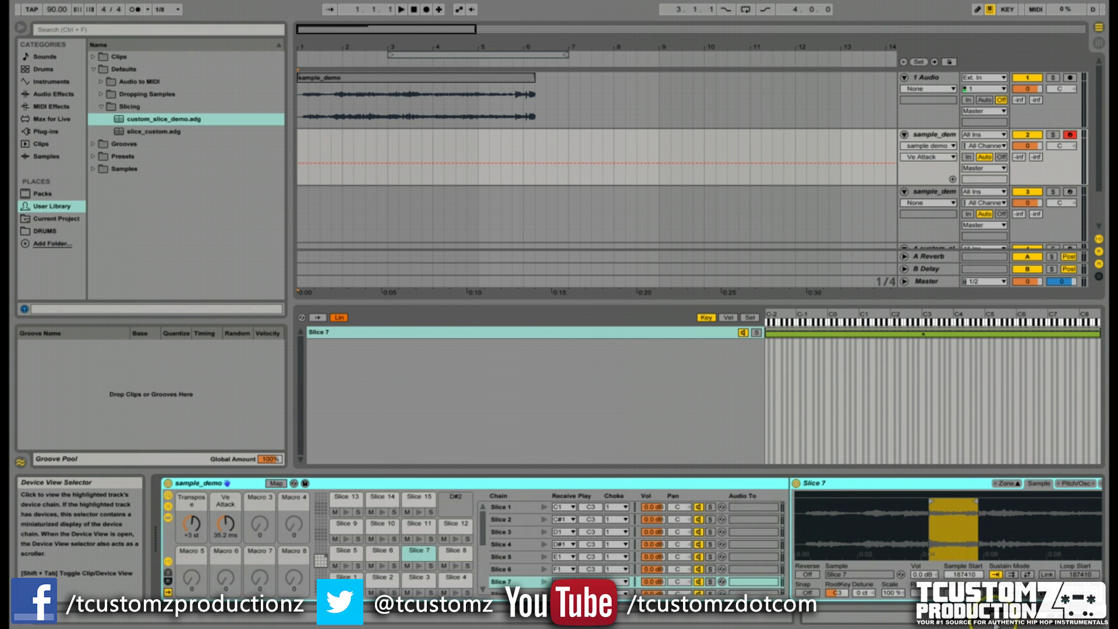